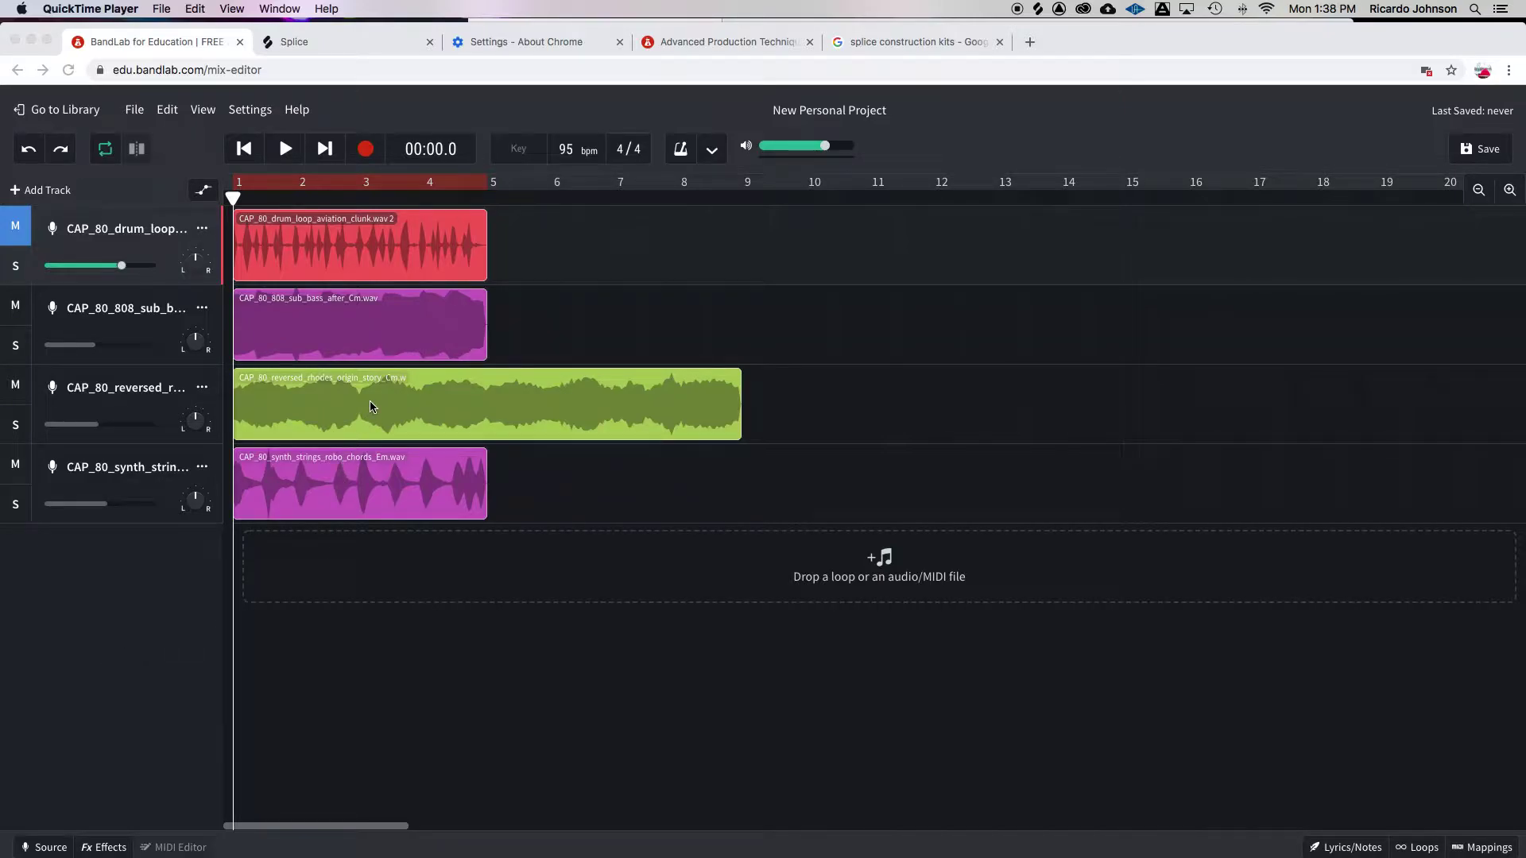
Inspect the synth strings clip's AudioStretch settings (1.19x speed, -4.00 st pitch) without changing them.
click(361, 478)
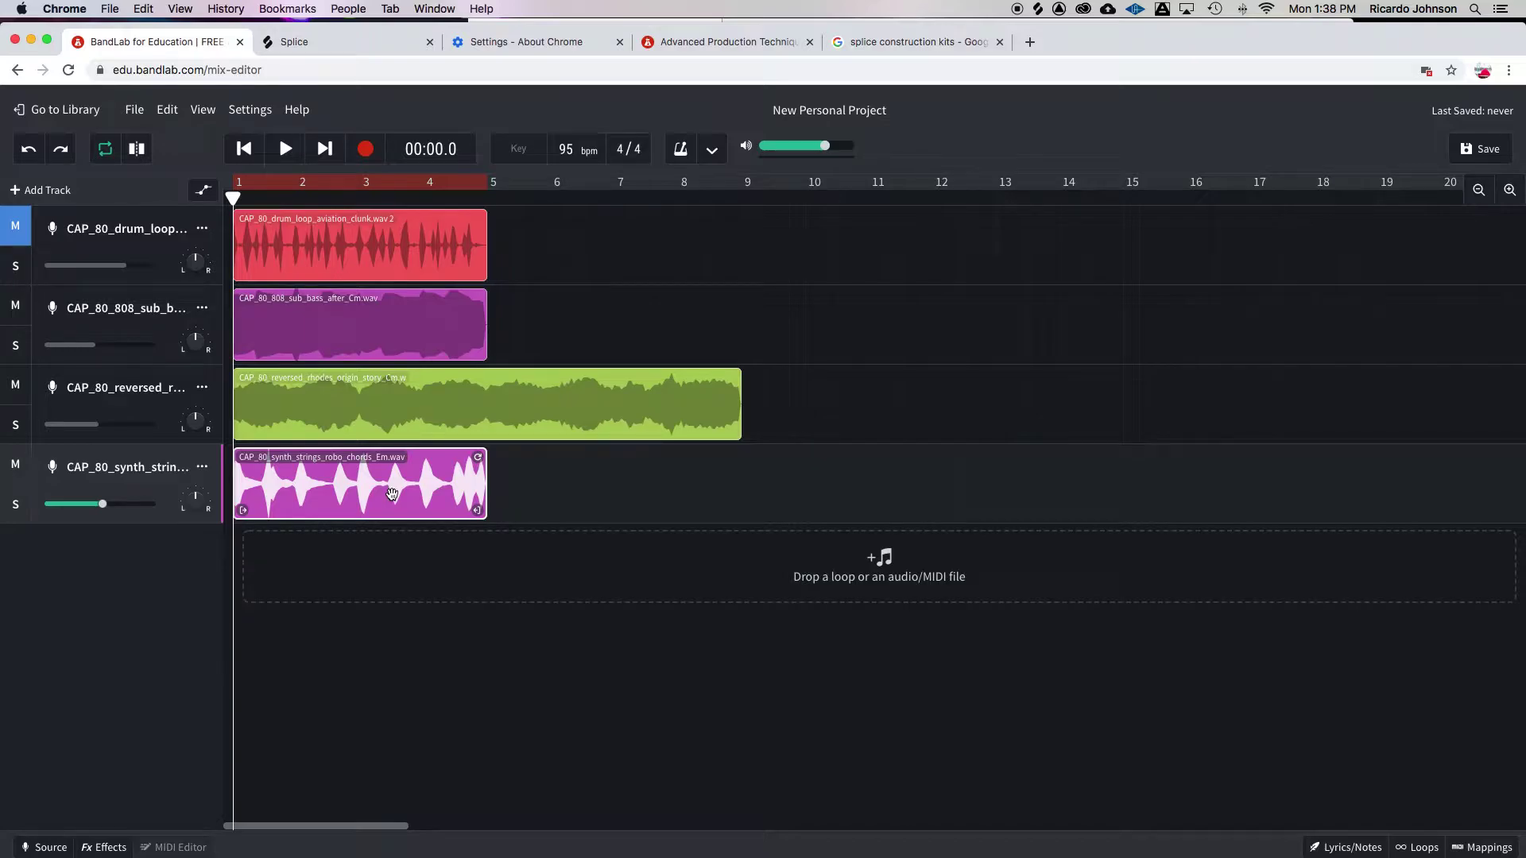
right_click(392, 495)
mouse_move(461, 815)
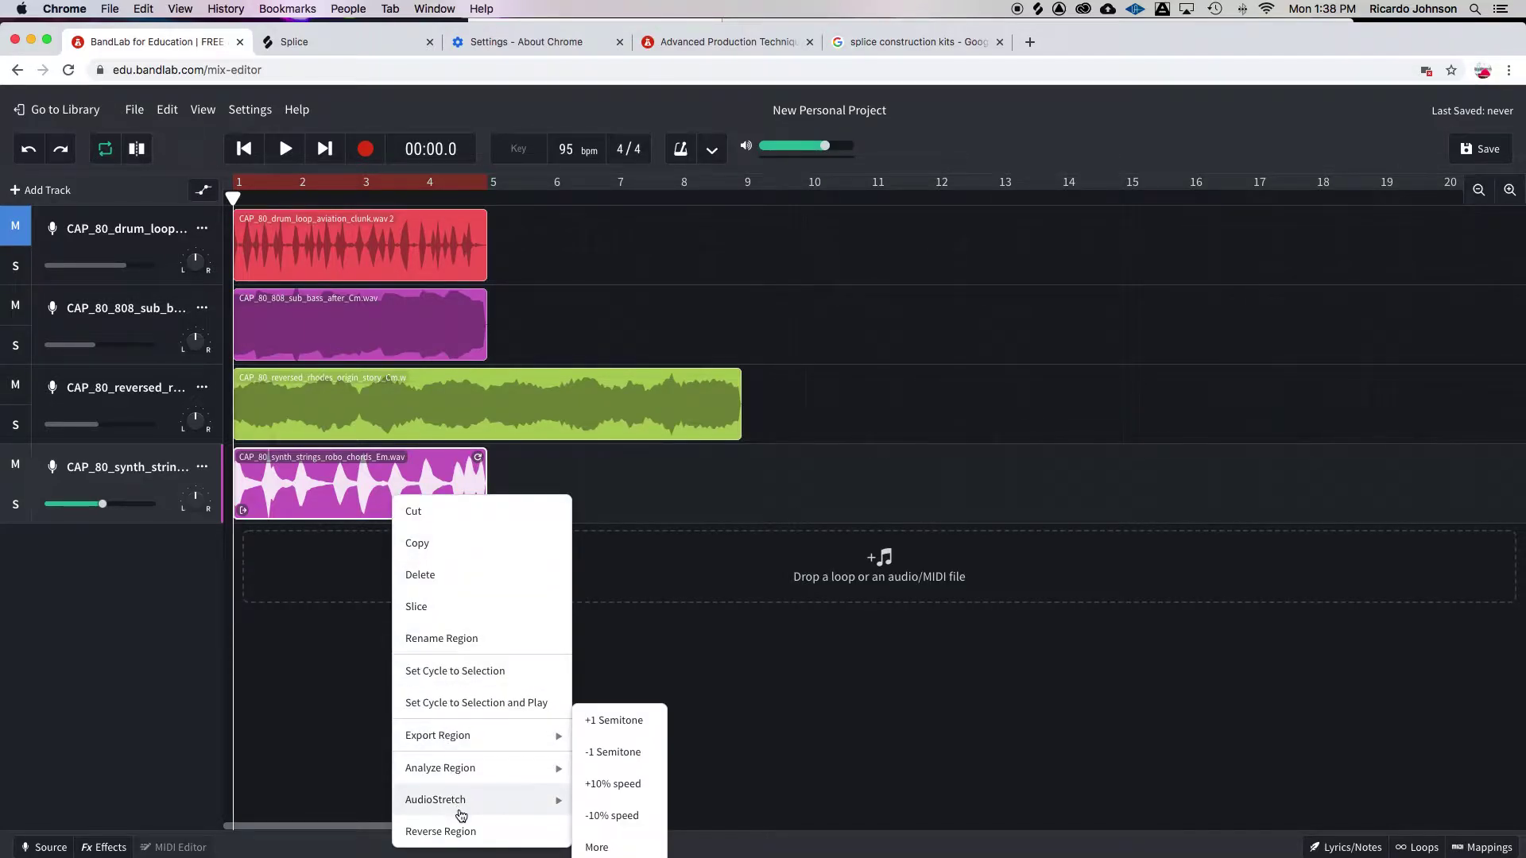
click(595, 847)
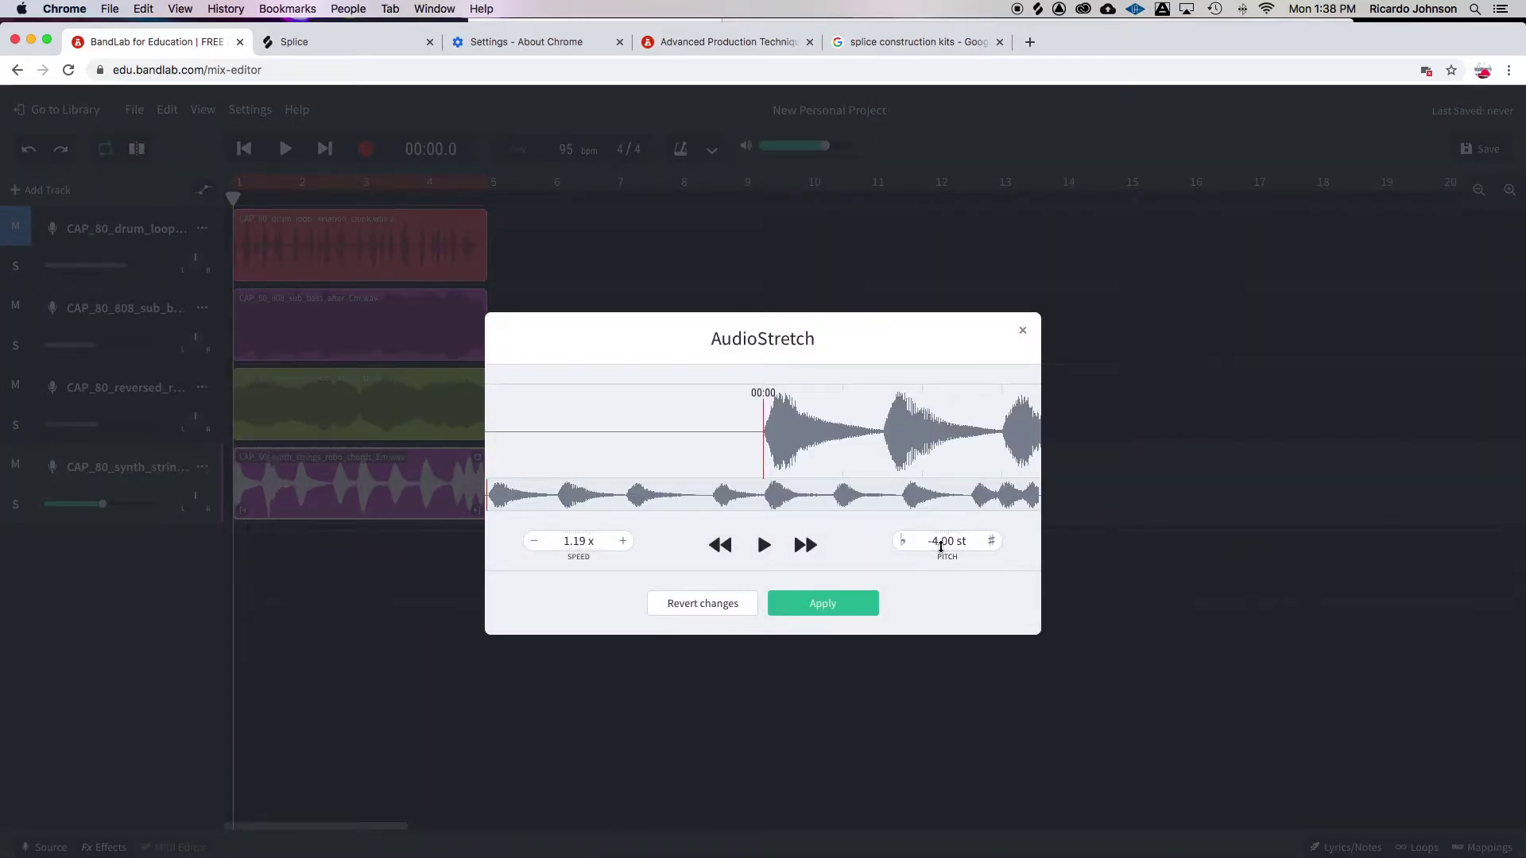
click(1023, 330)
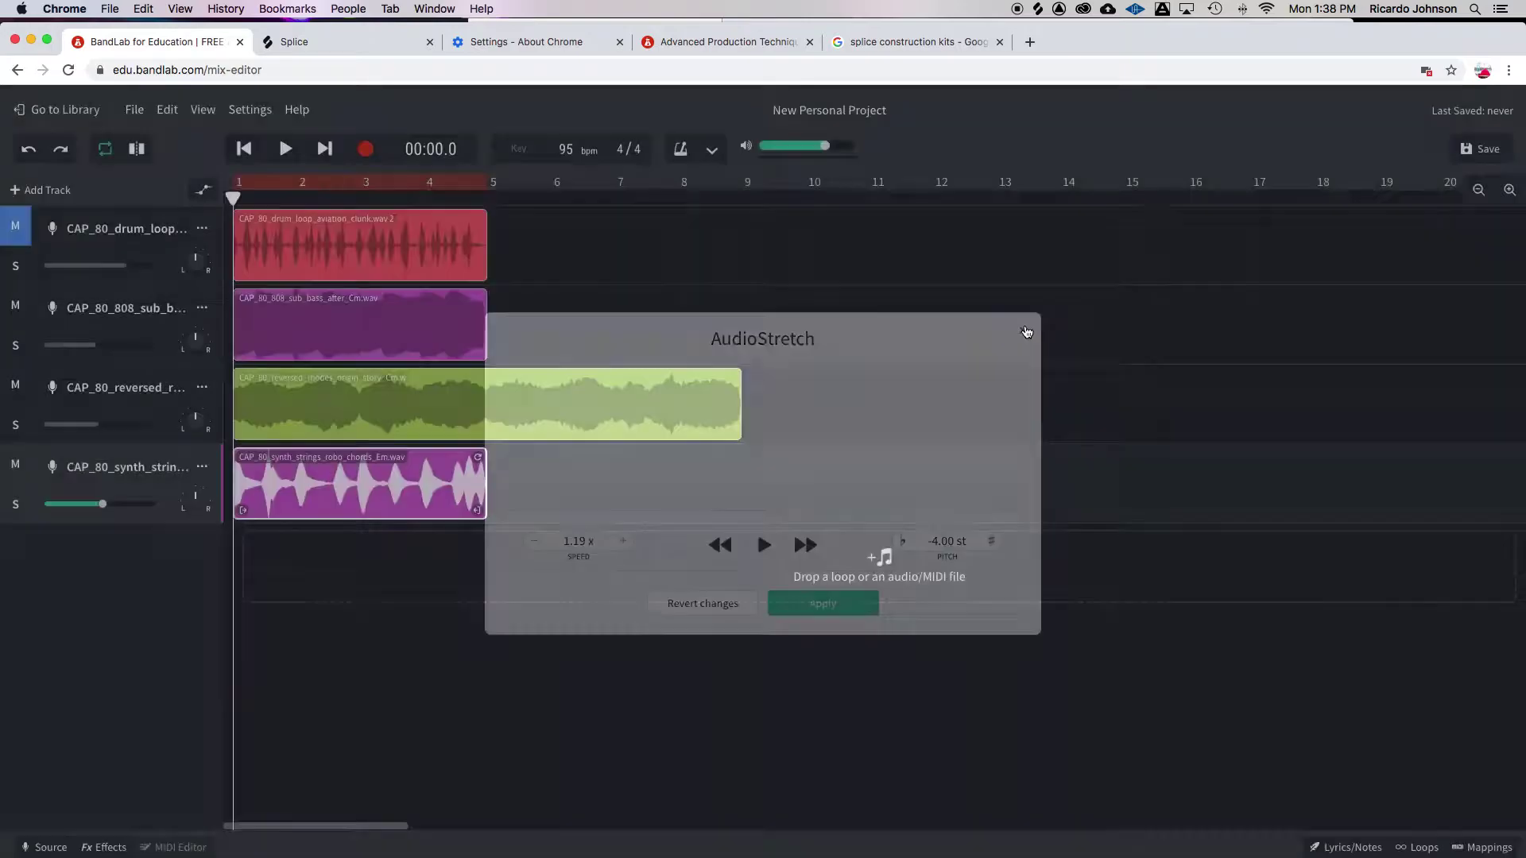
Play the project, unmute the drum loop track, then stop playback.
key(space)
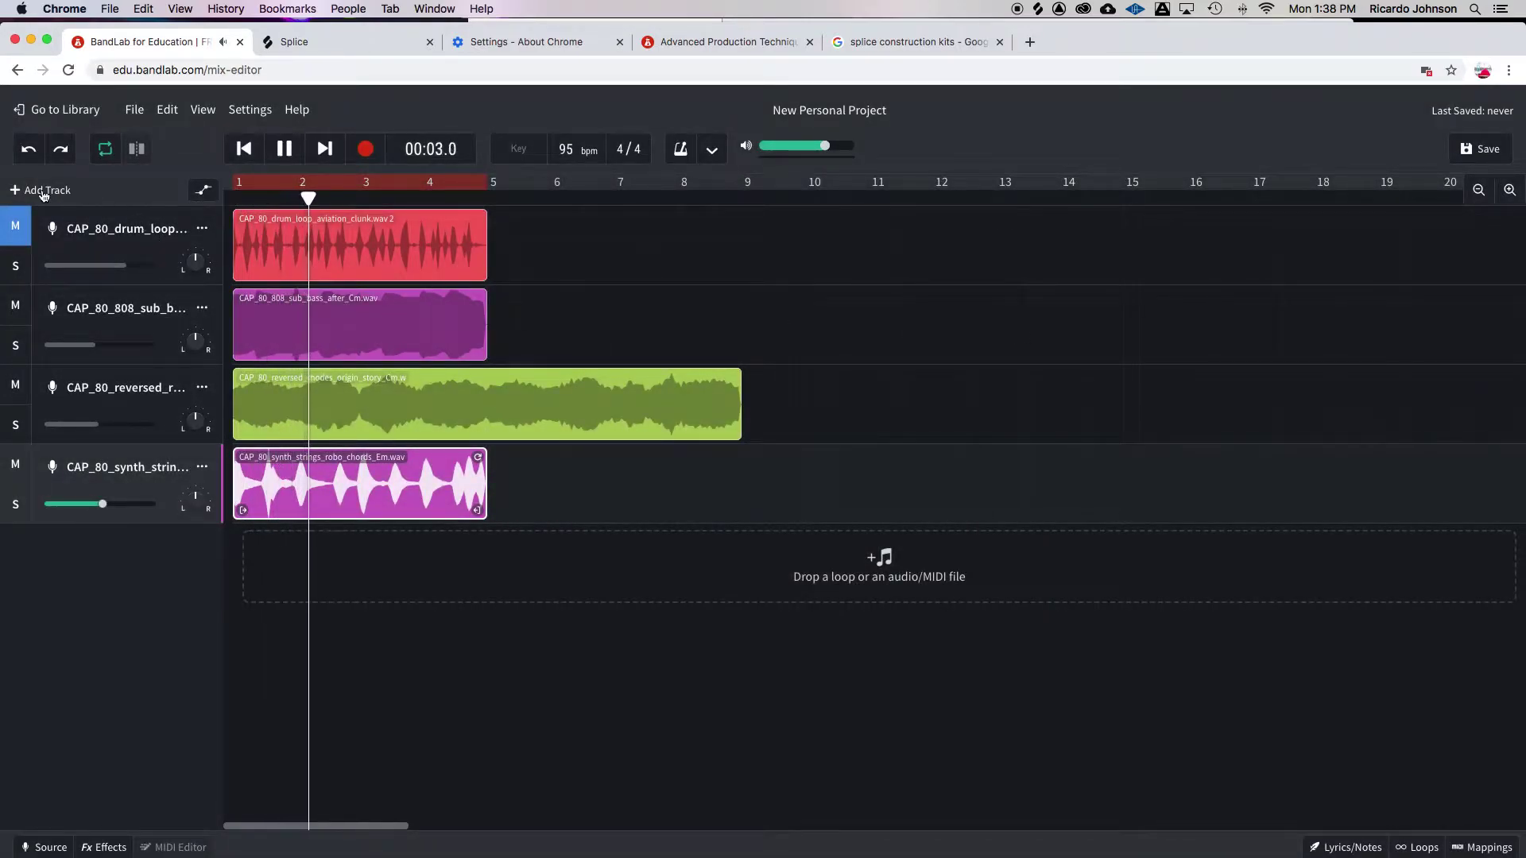
click(16, 229)
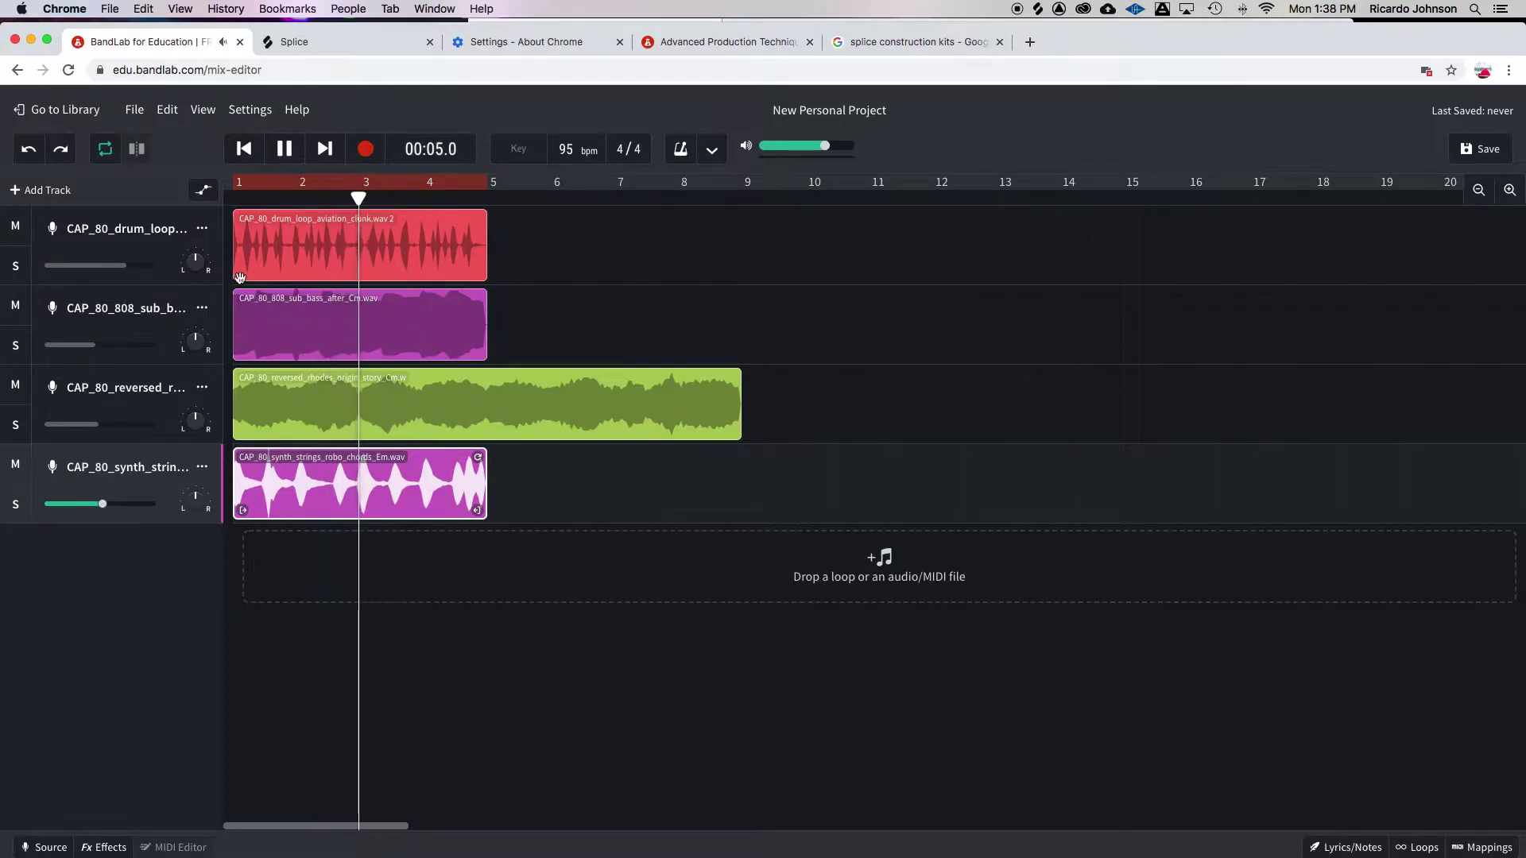
key(space)
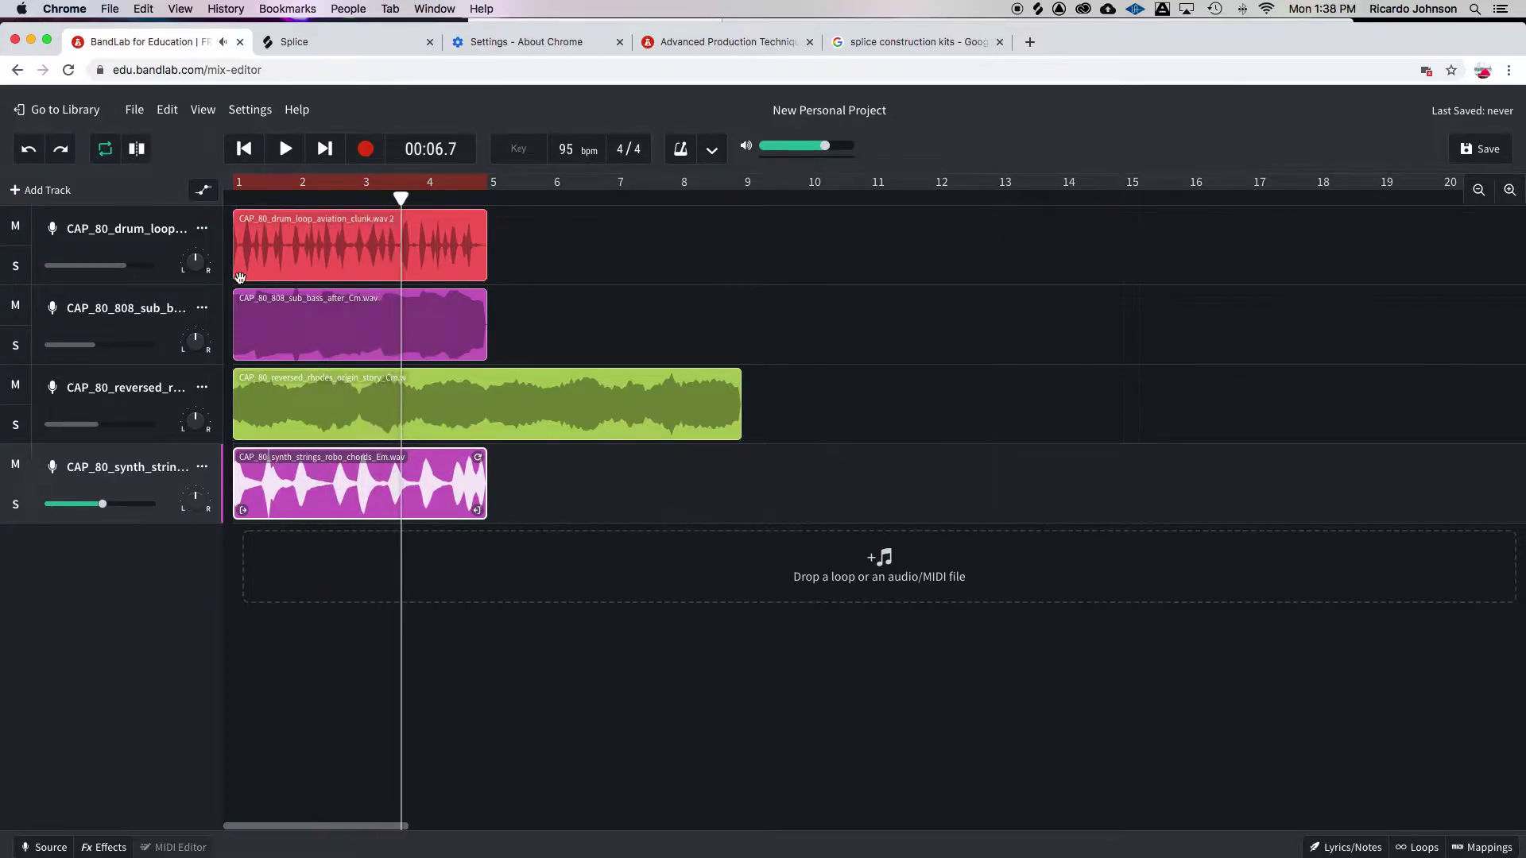
Change the project tempo to 80 BPM and listen back from the start.
key(super+z)
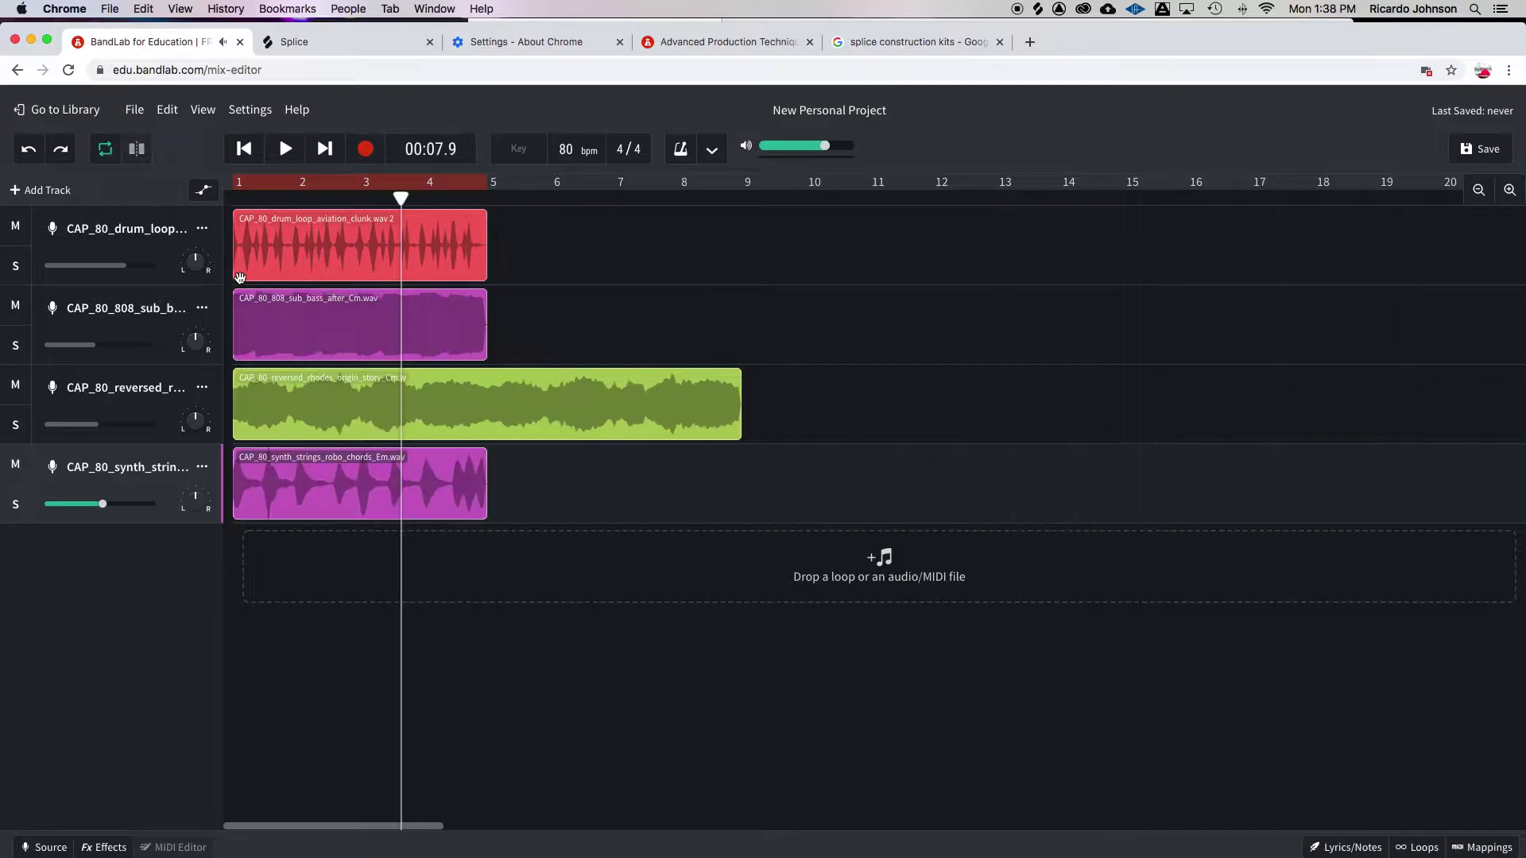
key(Return)
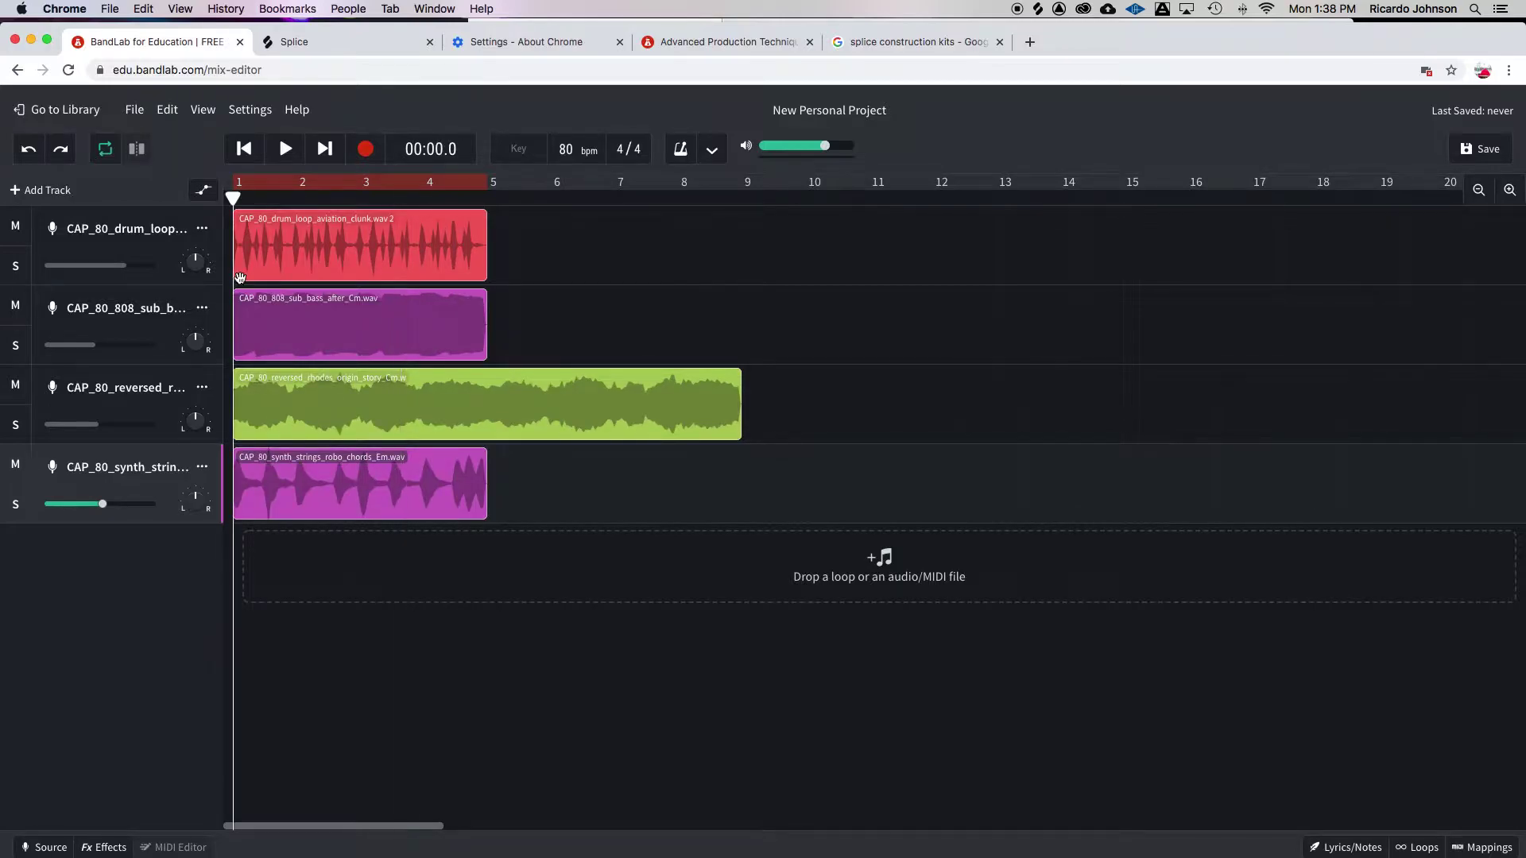
key(space)
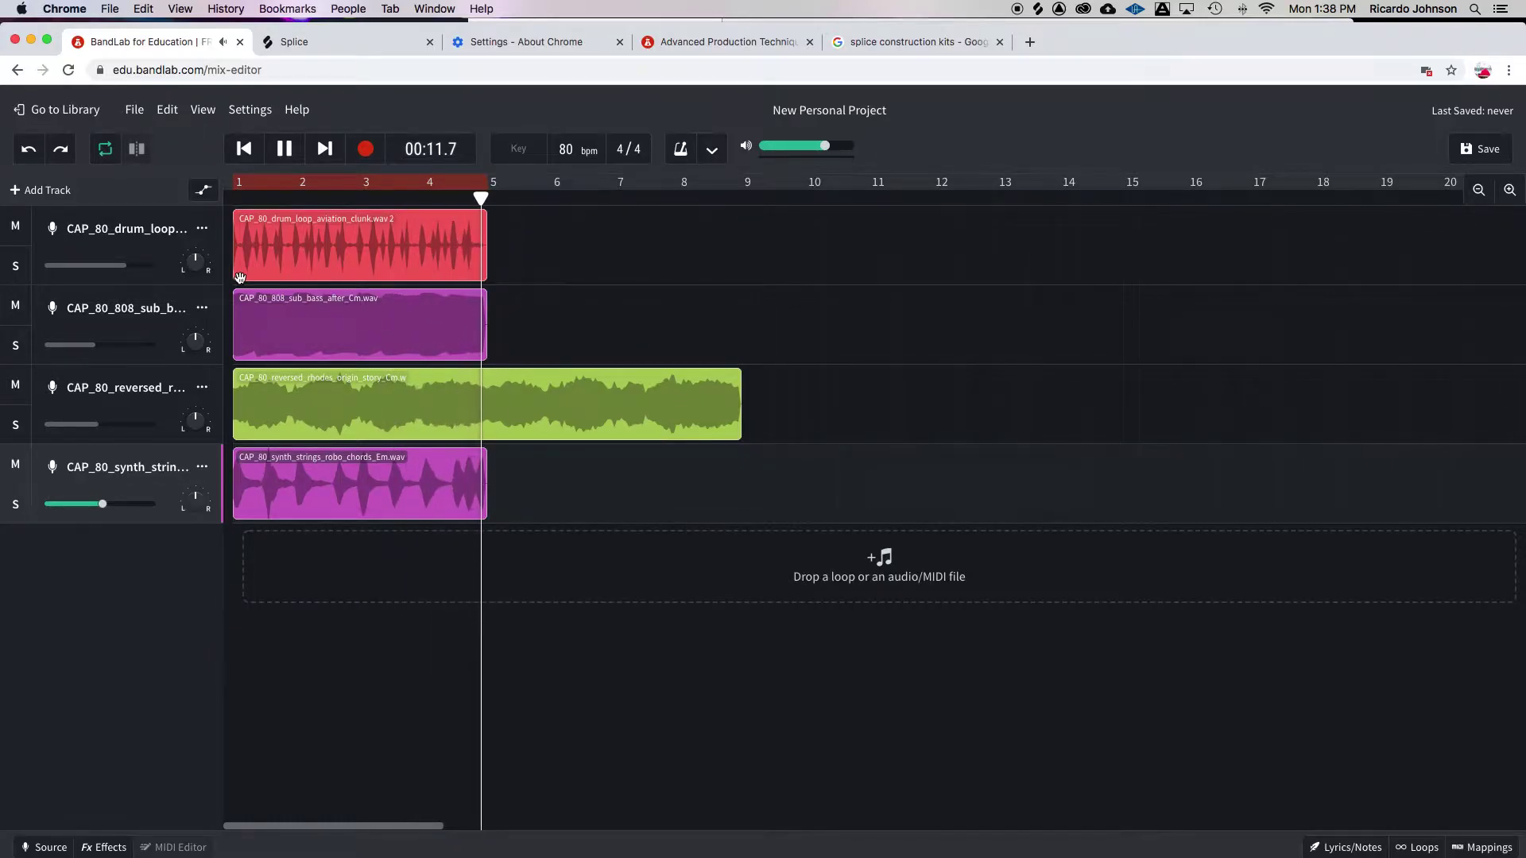
key(space)
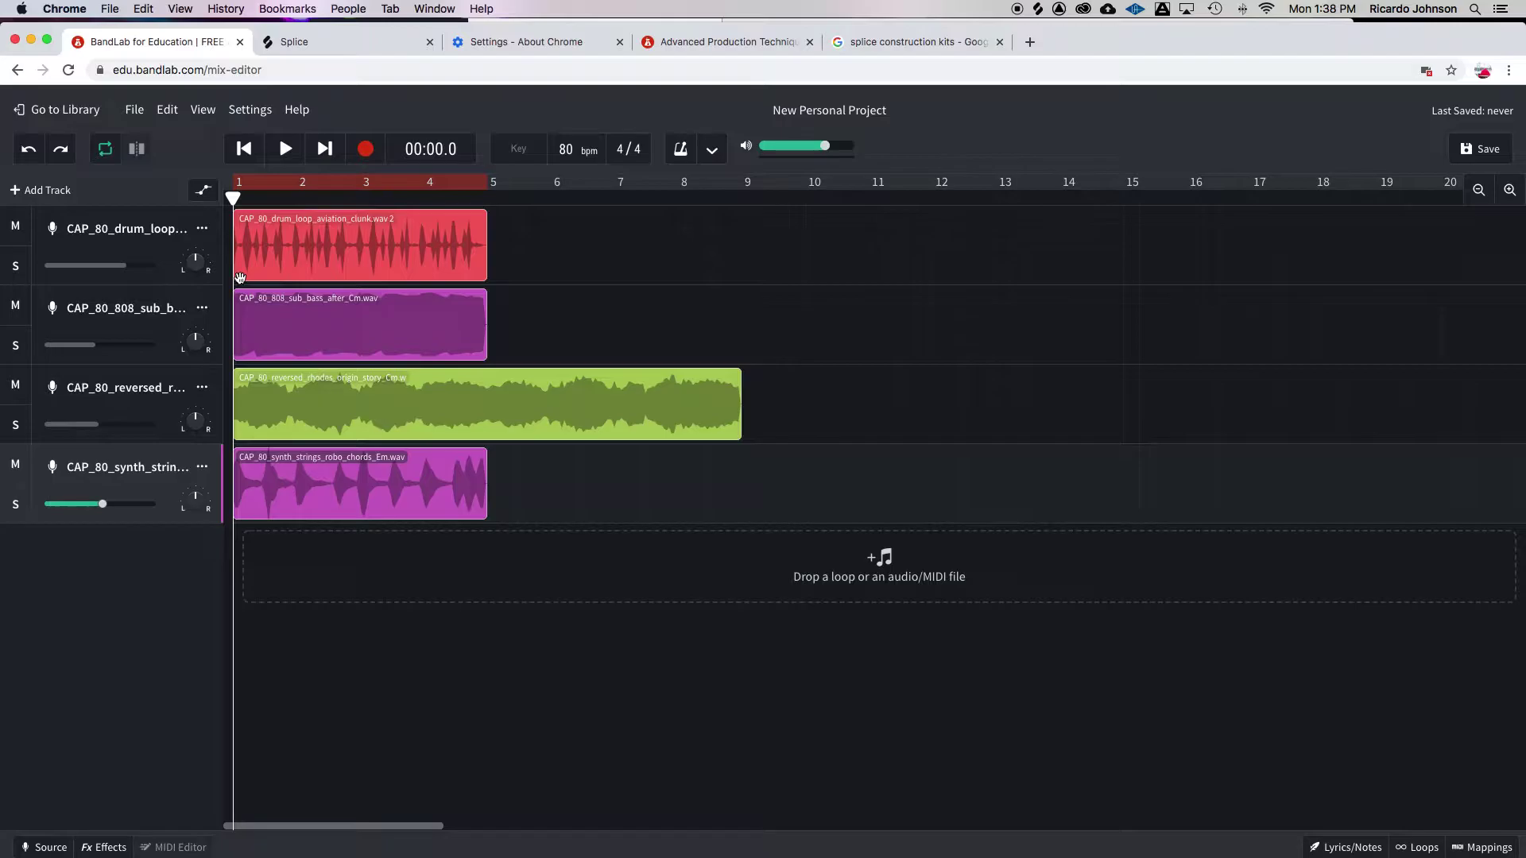
Mute the first drum track and preview CAP_95_drum_loop_dirty_chucks.wav without importing it.
click(26, 230)
click(791, 592)
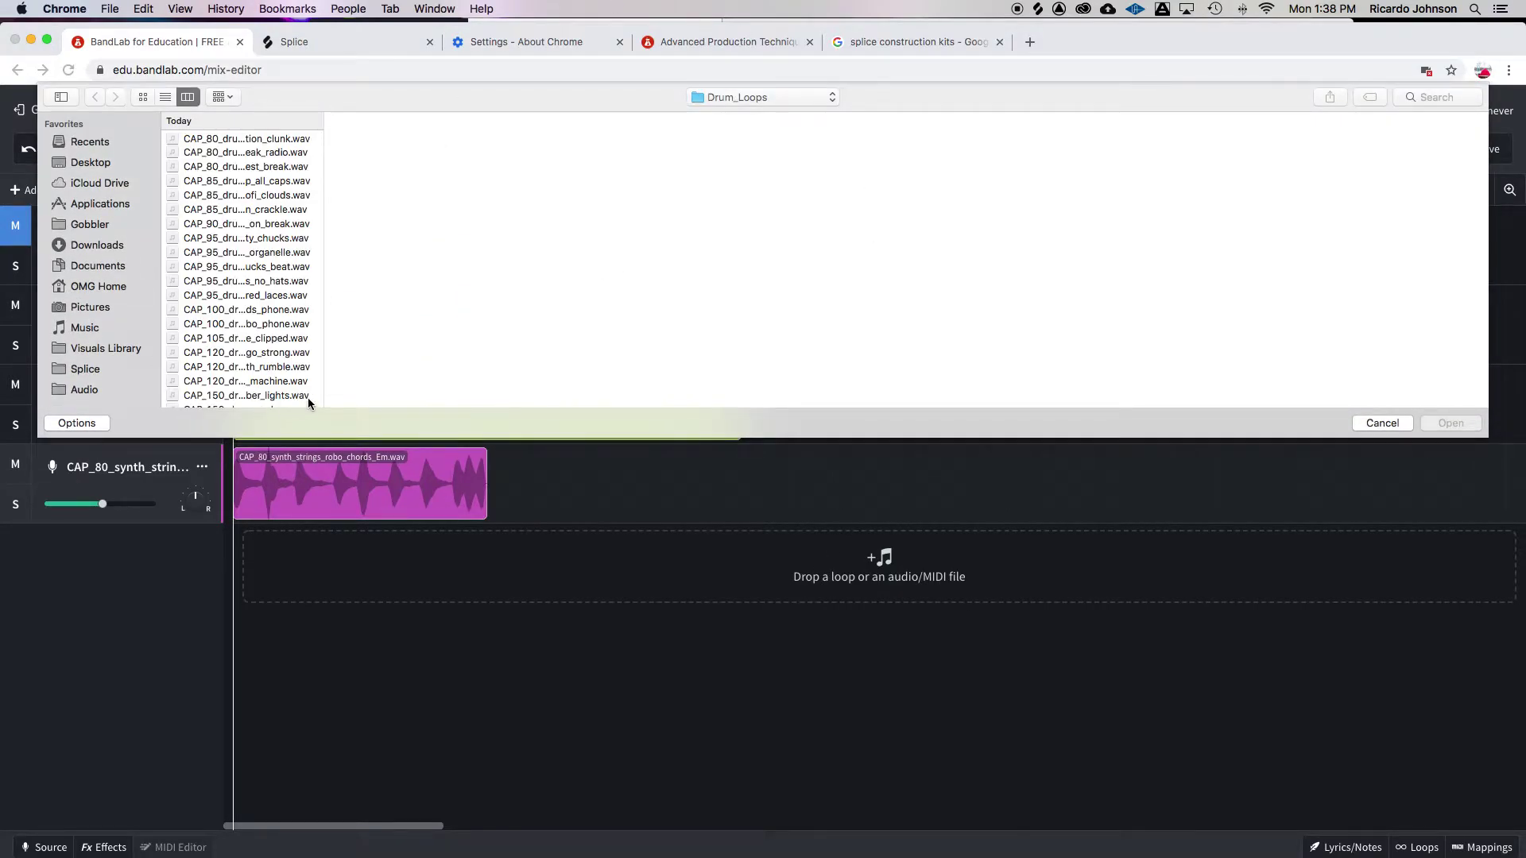
drag(323, 402, 526, 420)
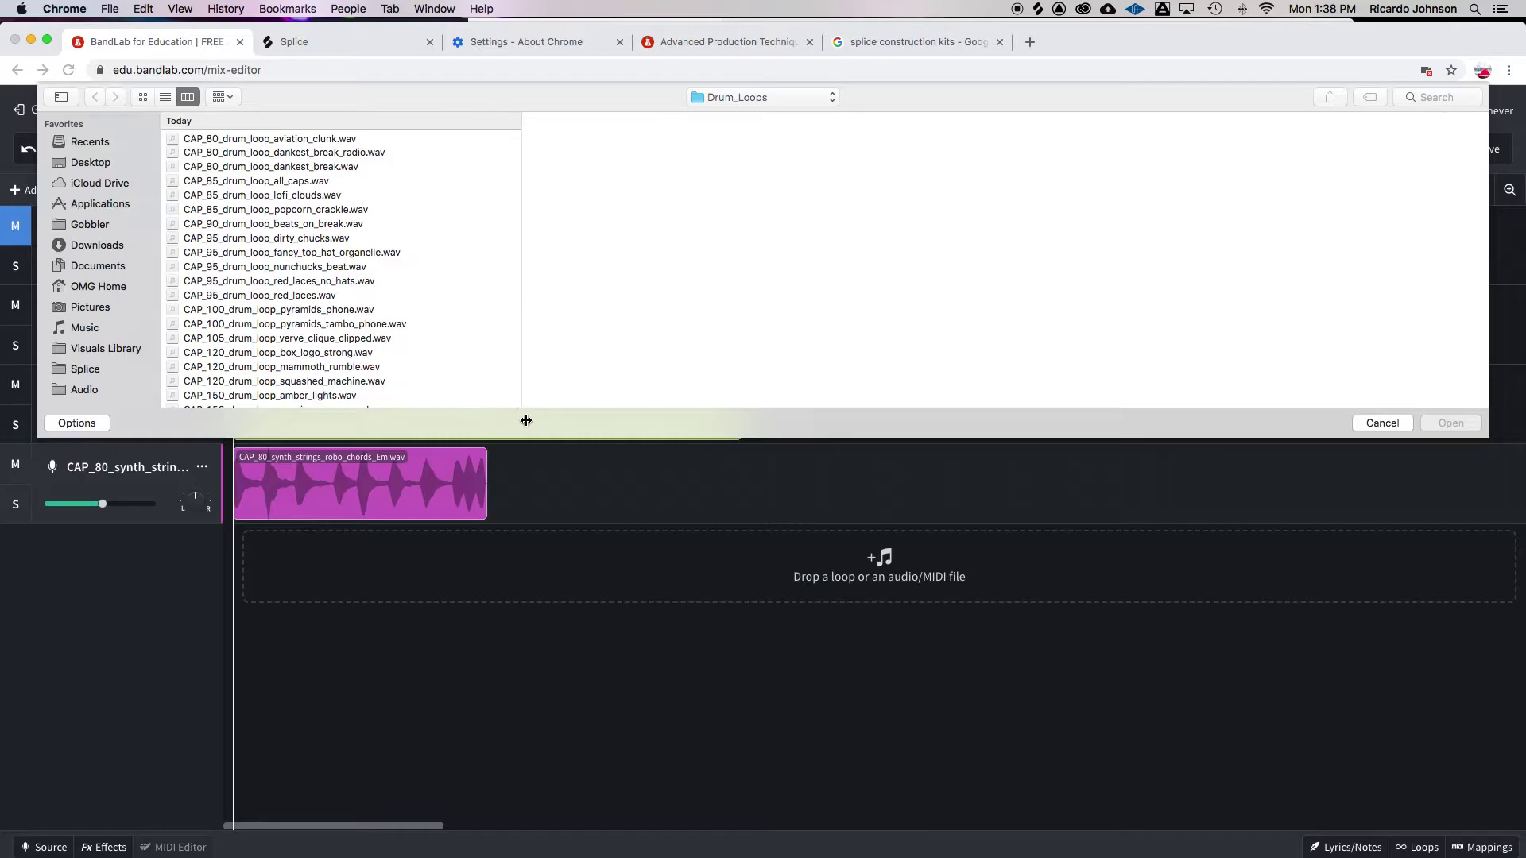
click(239, 239)
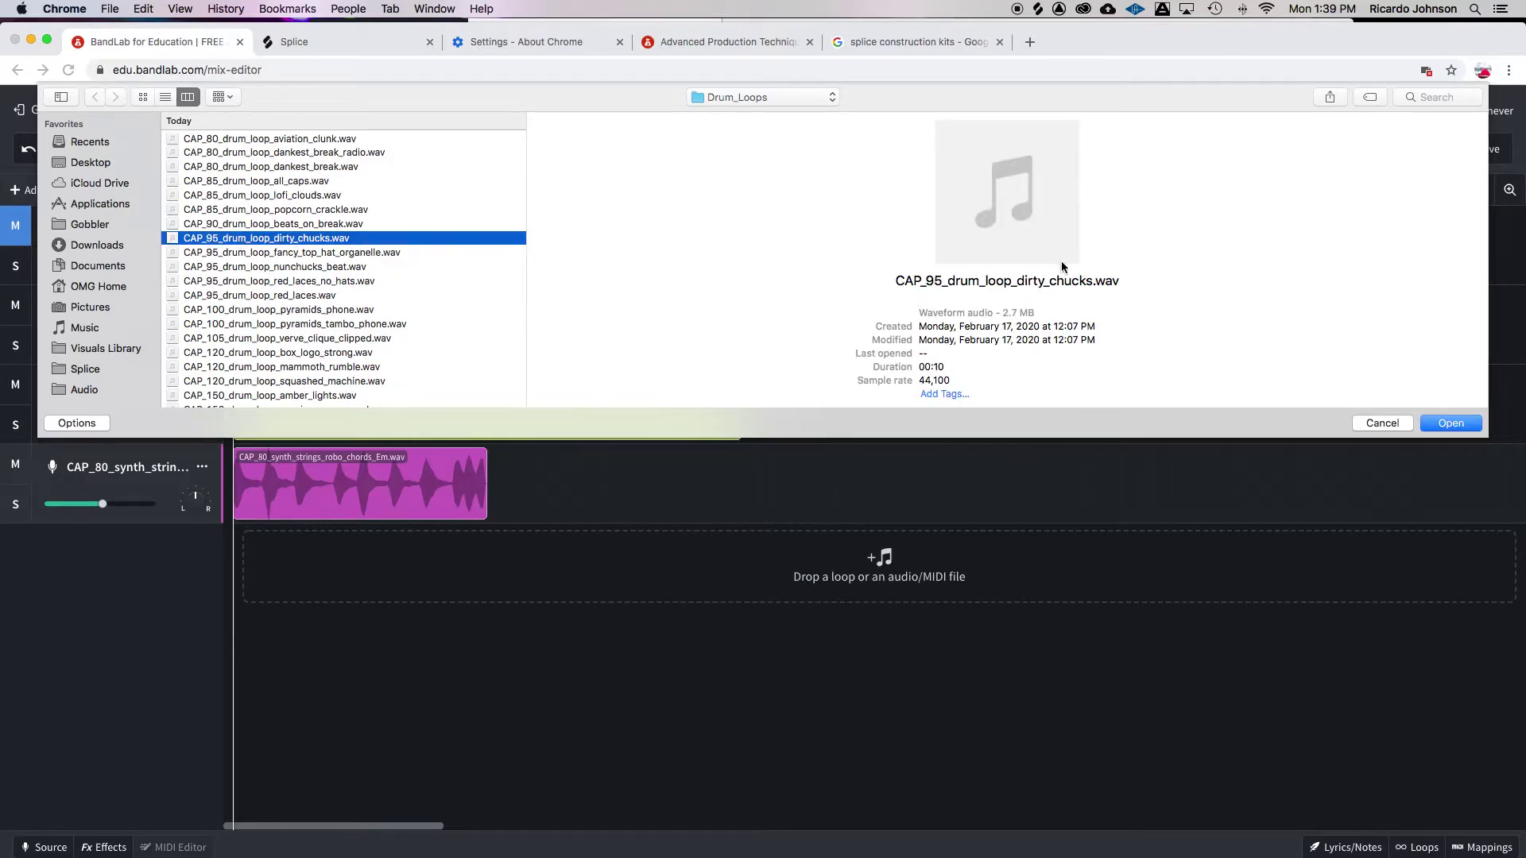
click(1008, 193)
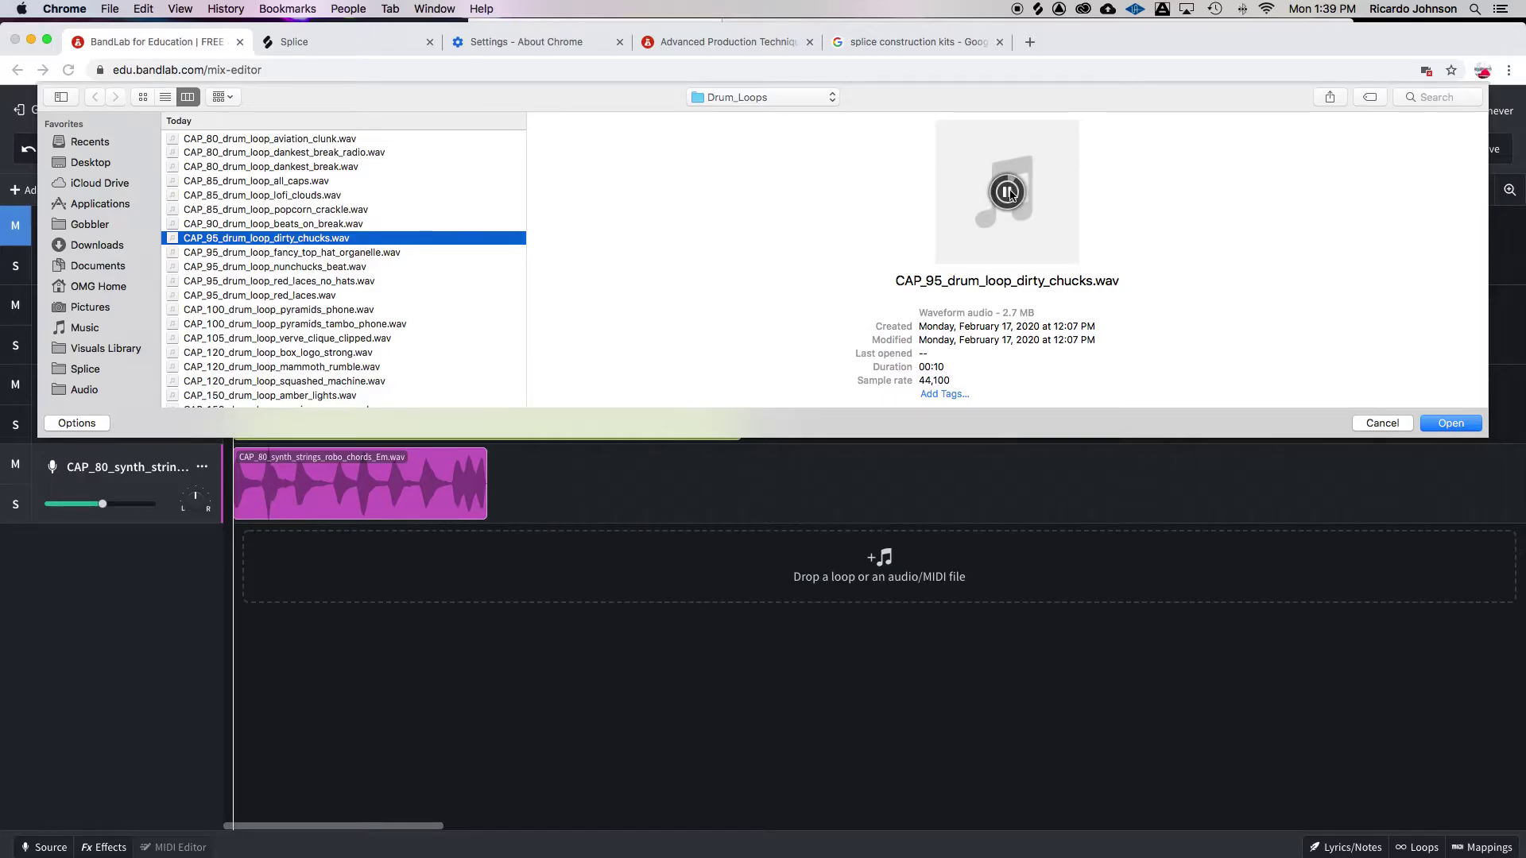
click(1370, 422)
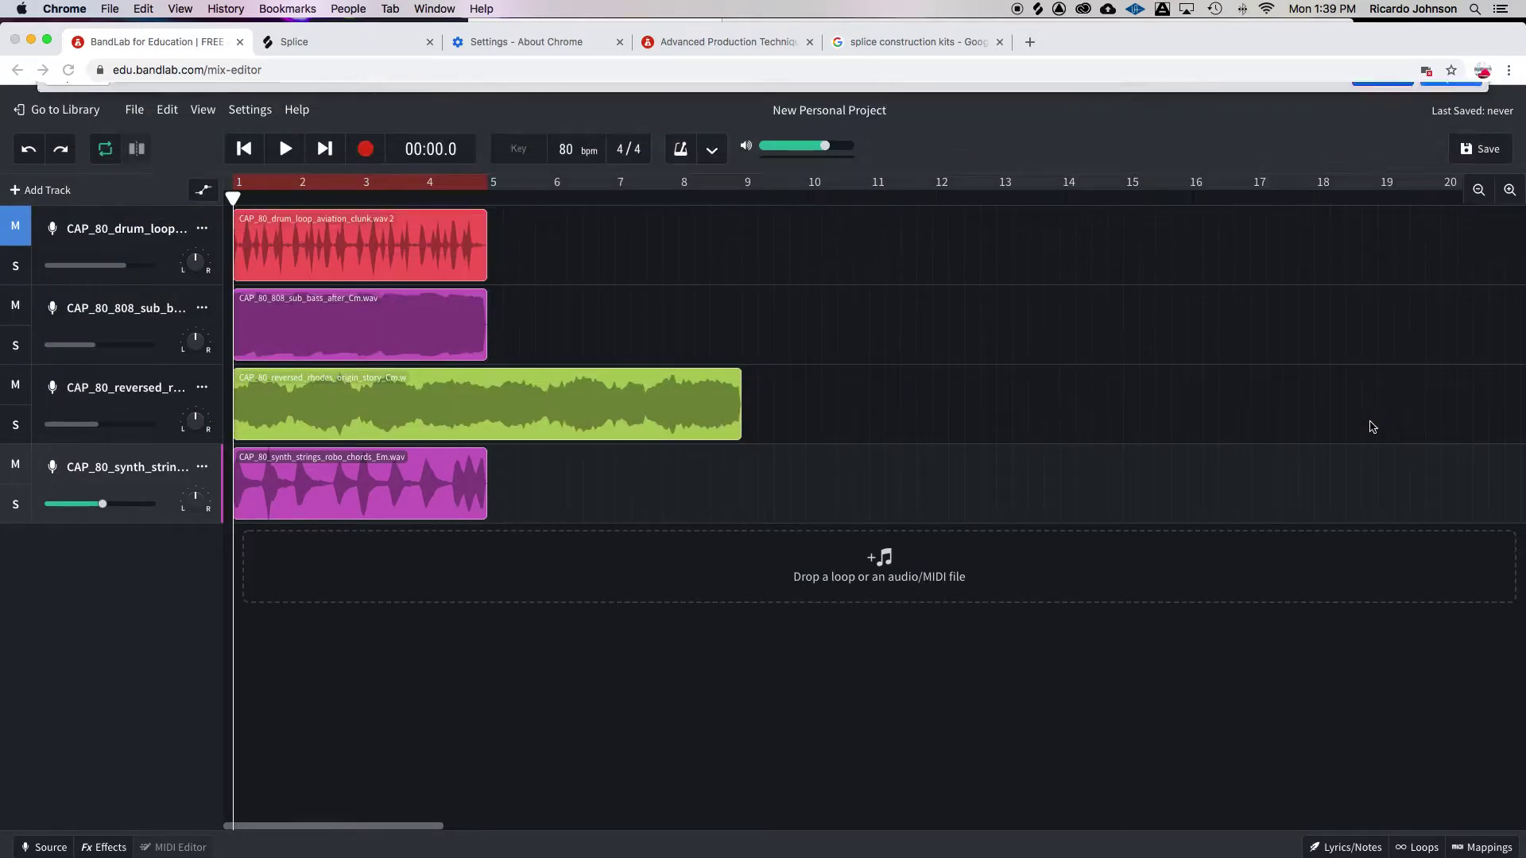
Import CAP_95_drum_loop_dirty_chucks.wav from Drum_Loops as a new fifth track.
click(960, 355)
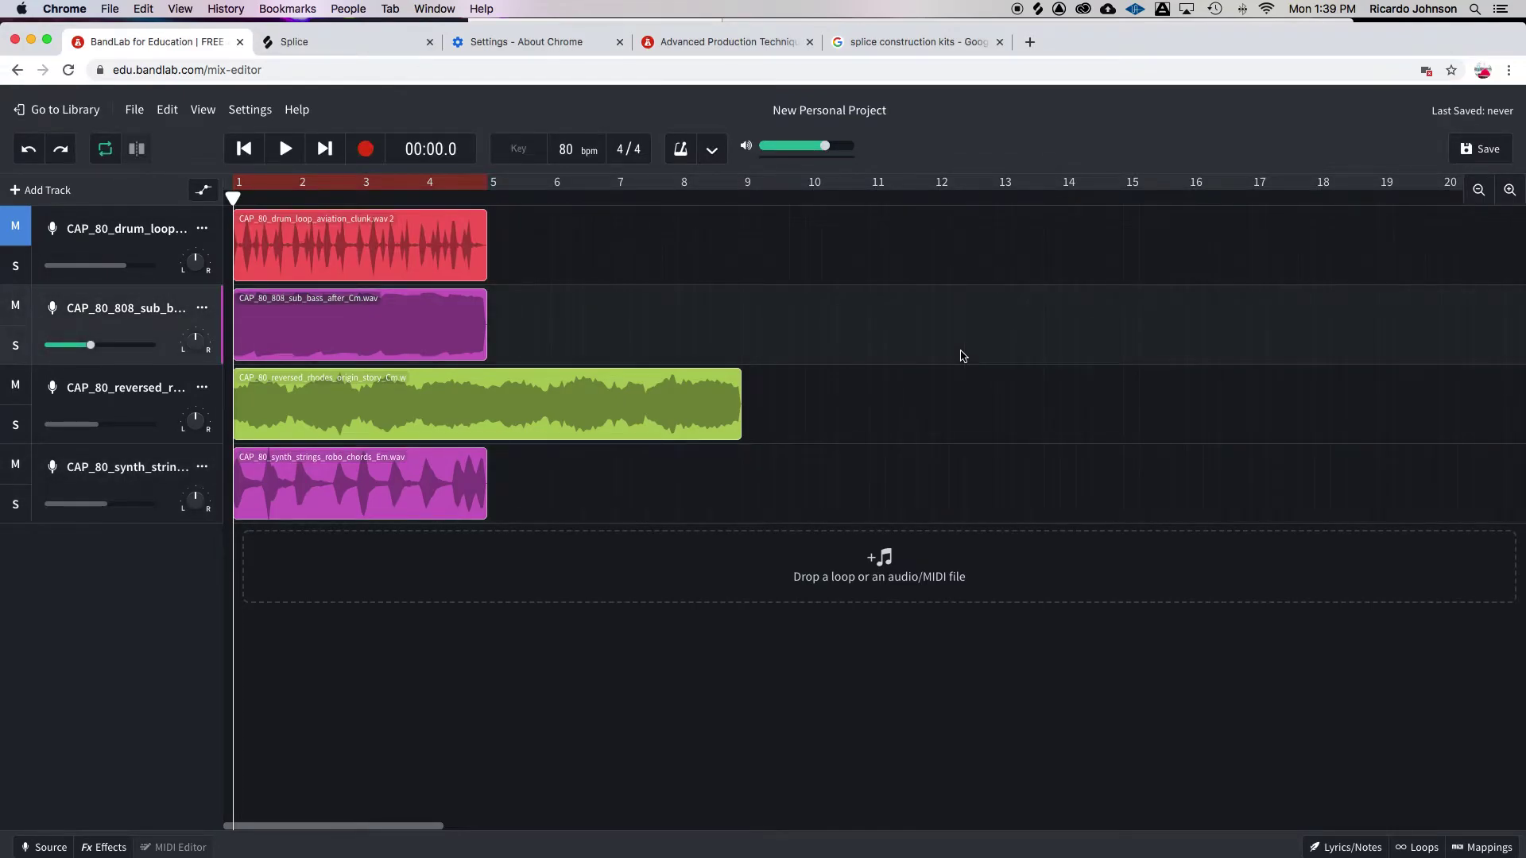
click(810, 560)
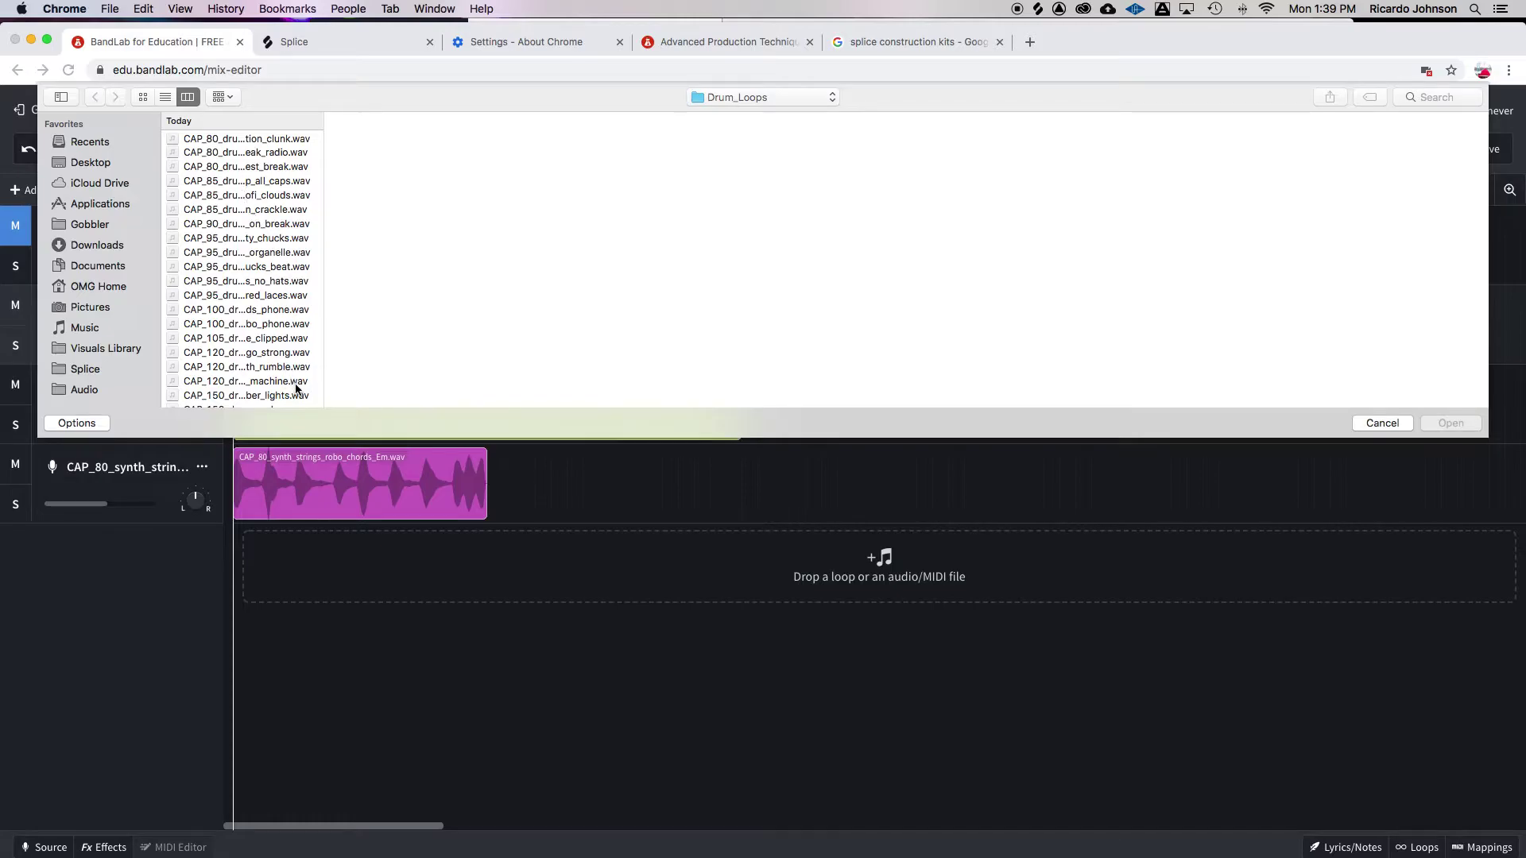
drag(324, 402, 479, 404)
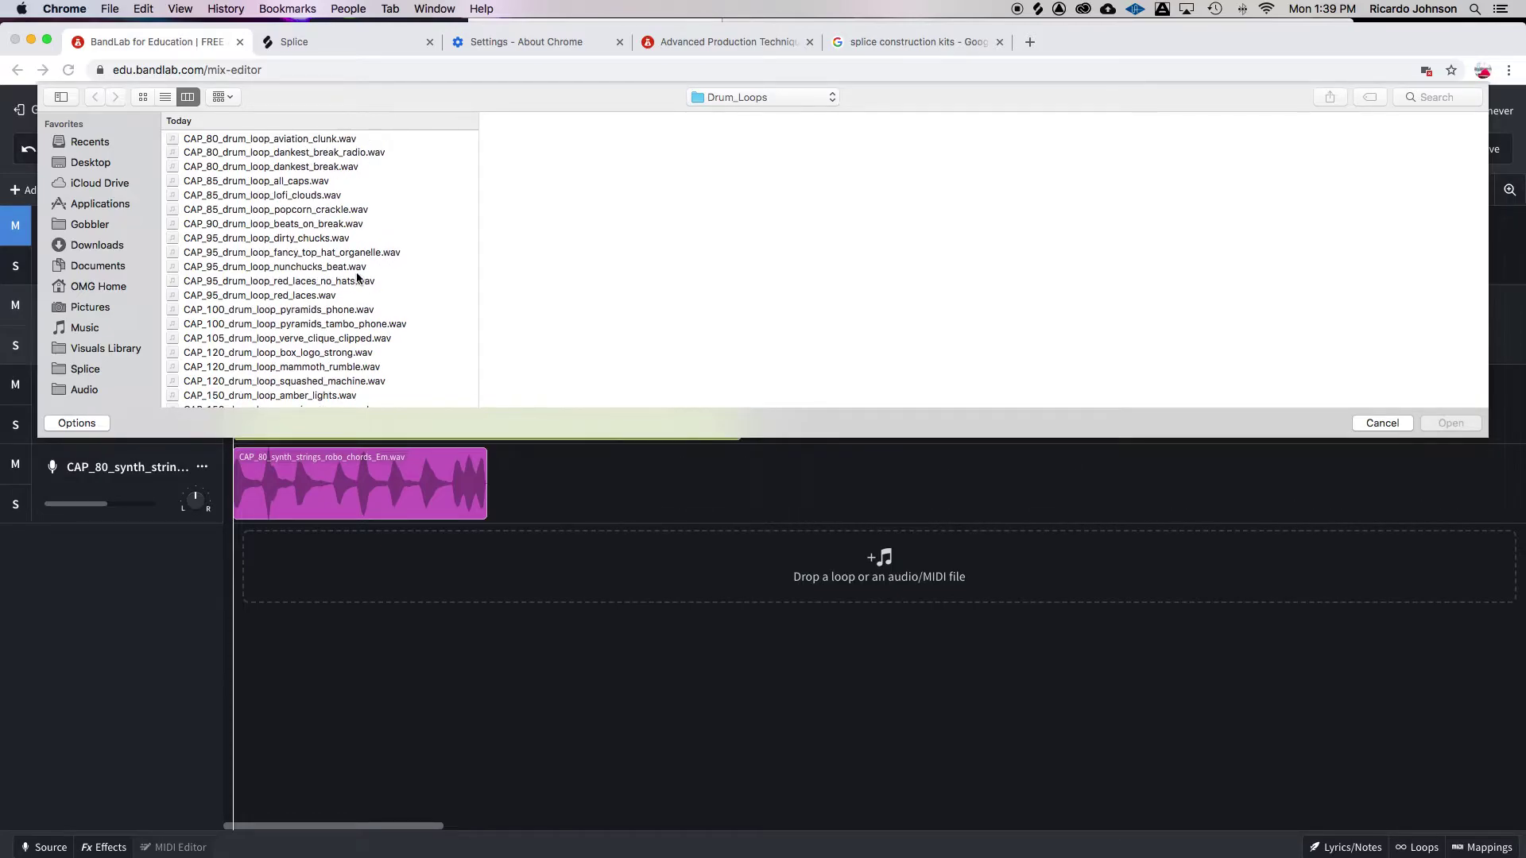
click(292, 242)
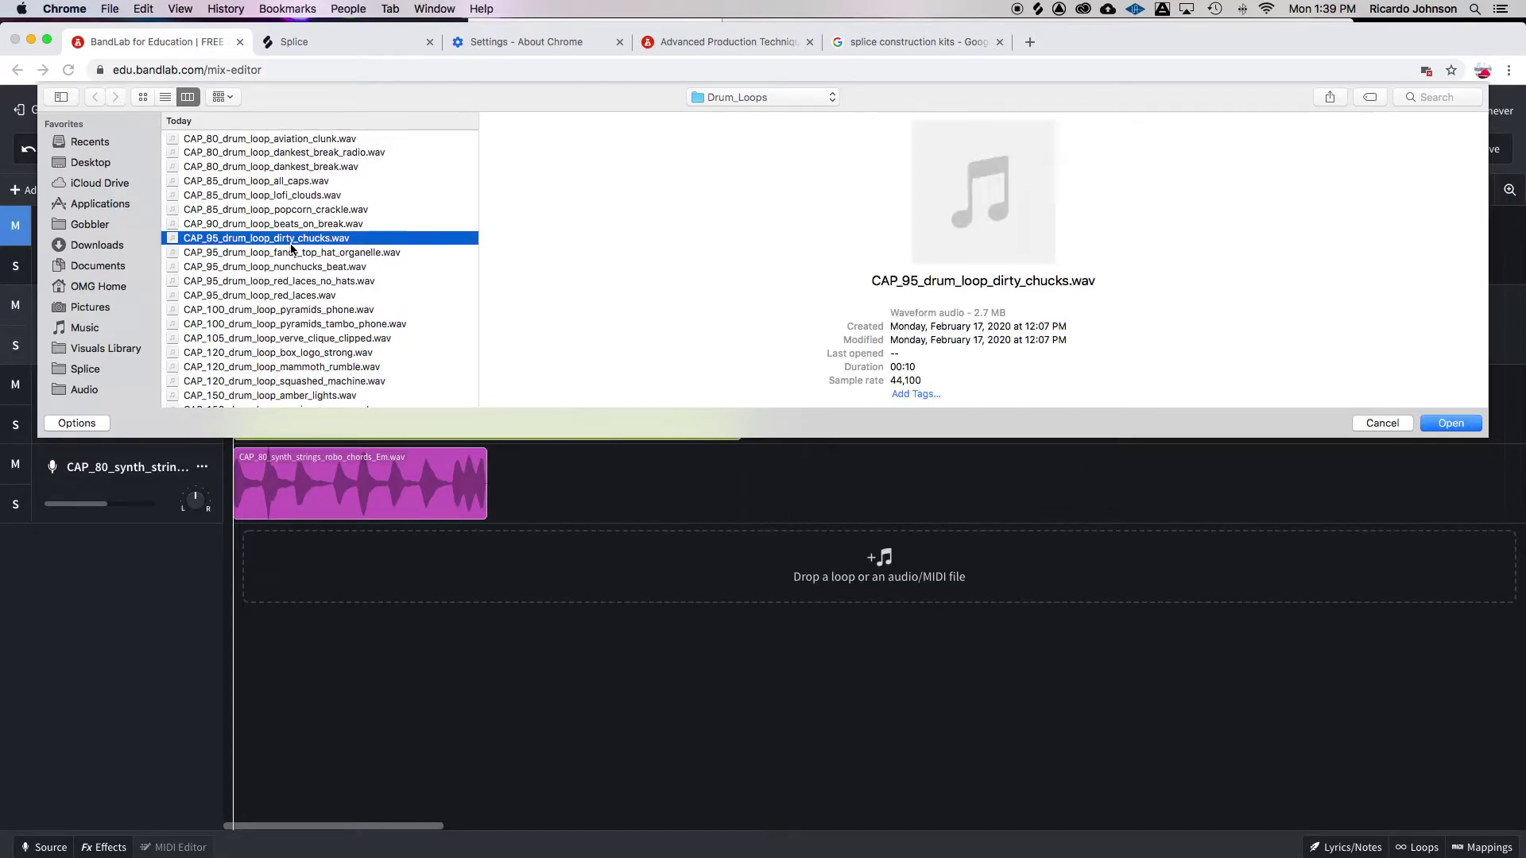
double_click(291, 242)
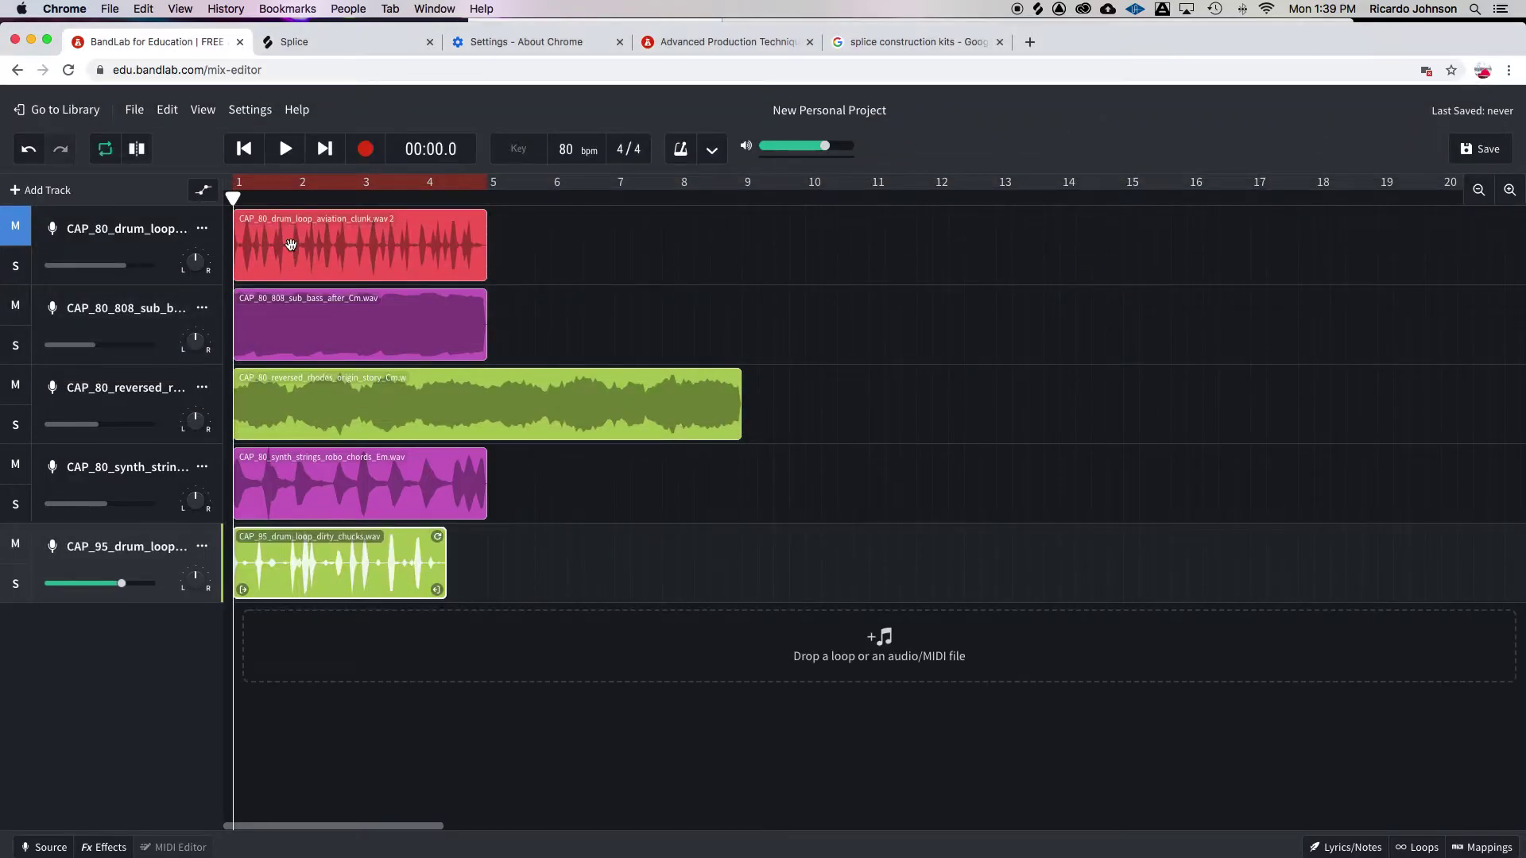
Play the project with the new 95 BPM drum loop, stop, and undo adding it.
key(space)
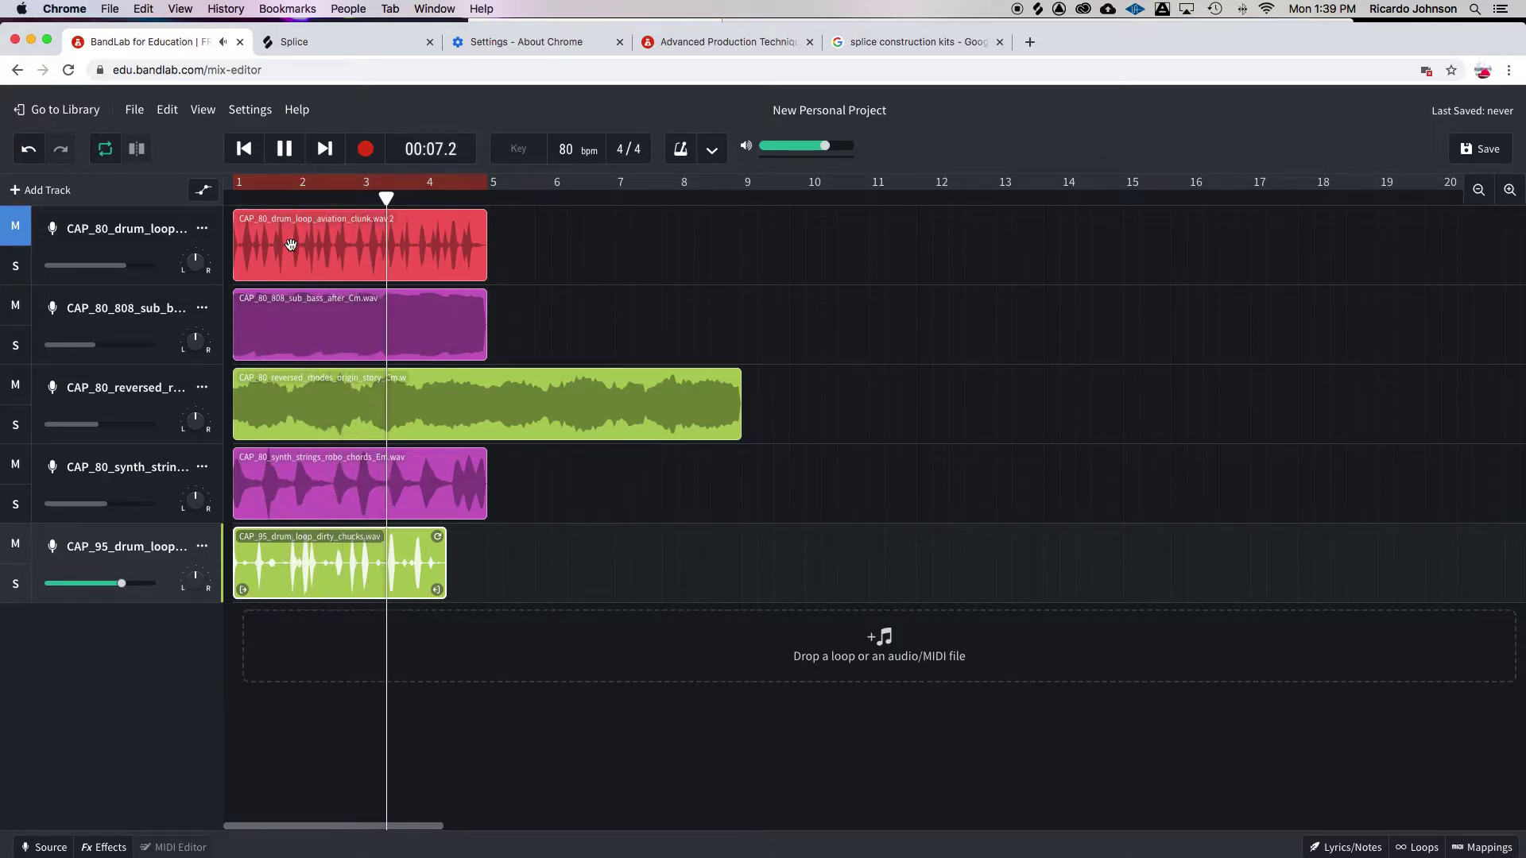
key(space)
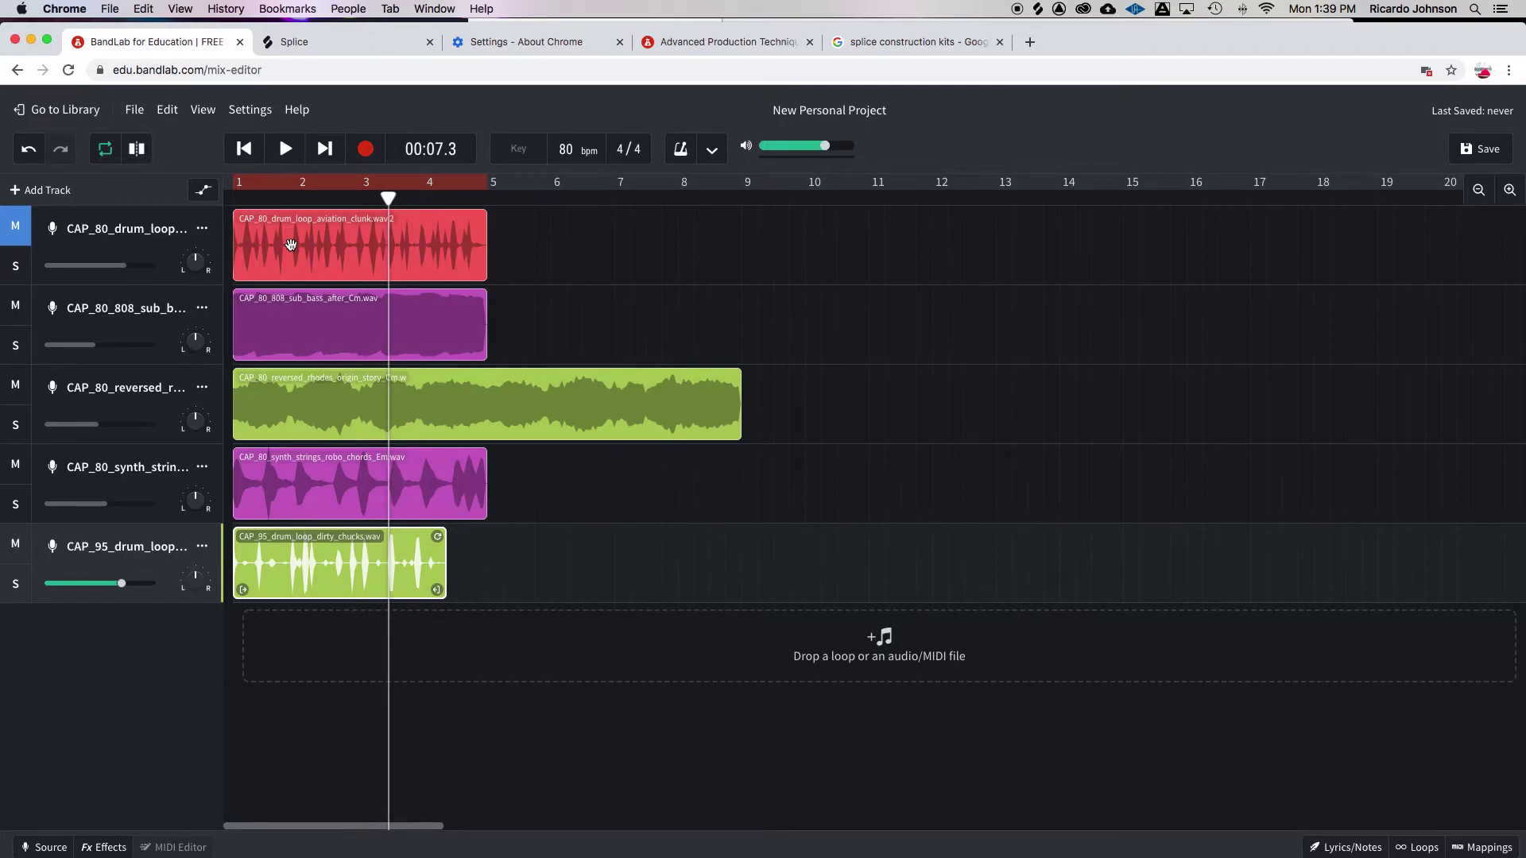
key(super+z)
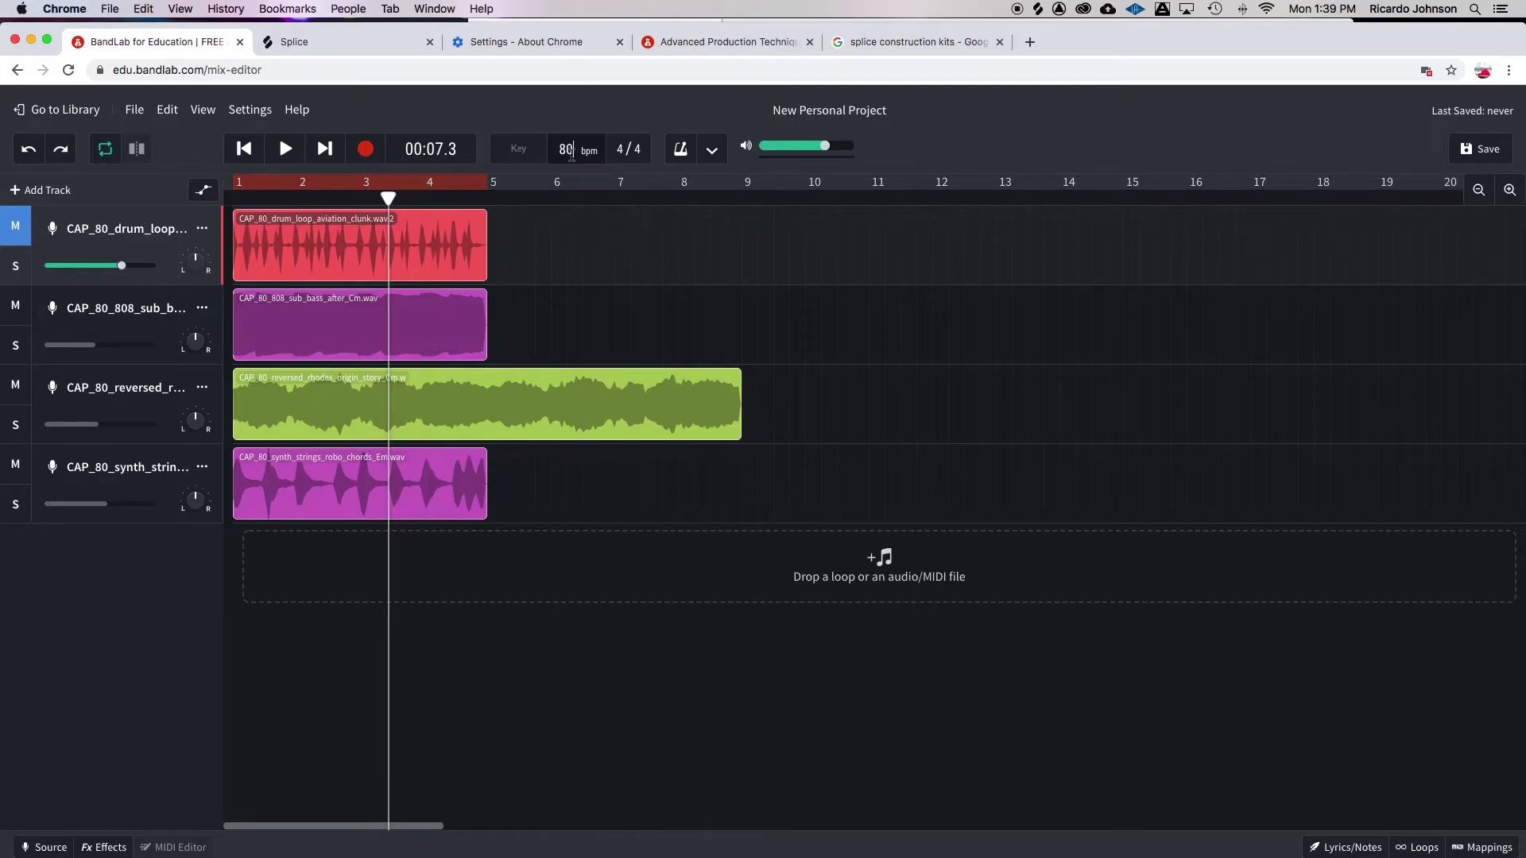
Change the tempo to 95 BPM and adjust the four existing loops to fit.
double_click(571, 155)
text(95)
key(Return)
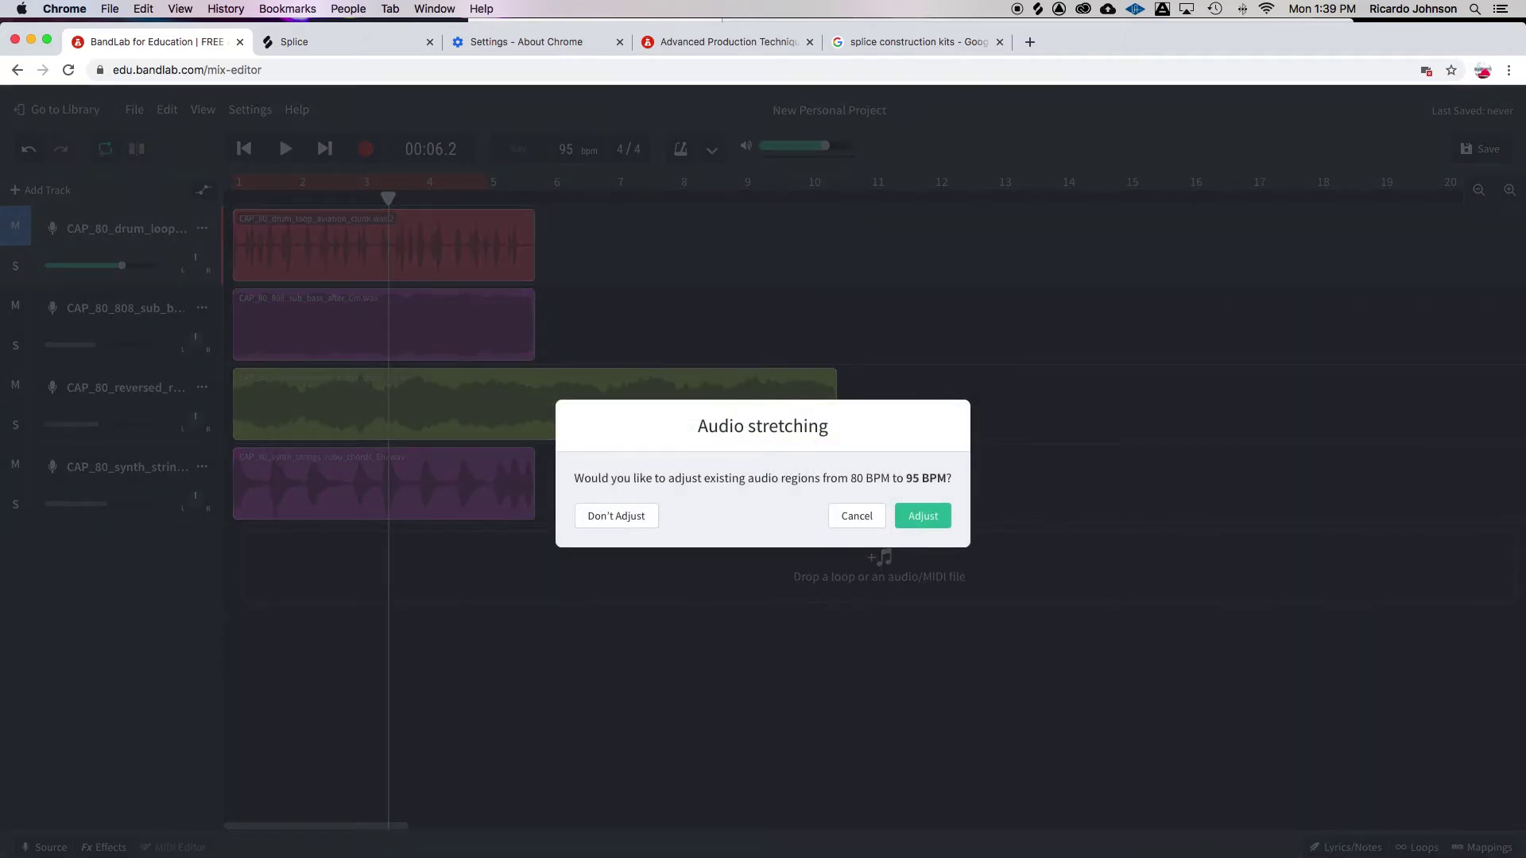
click(921, 516)
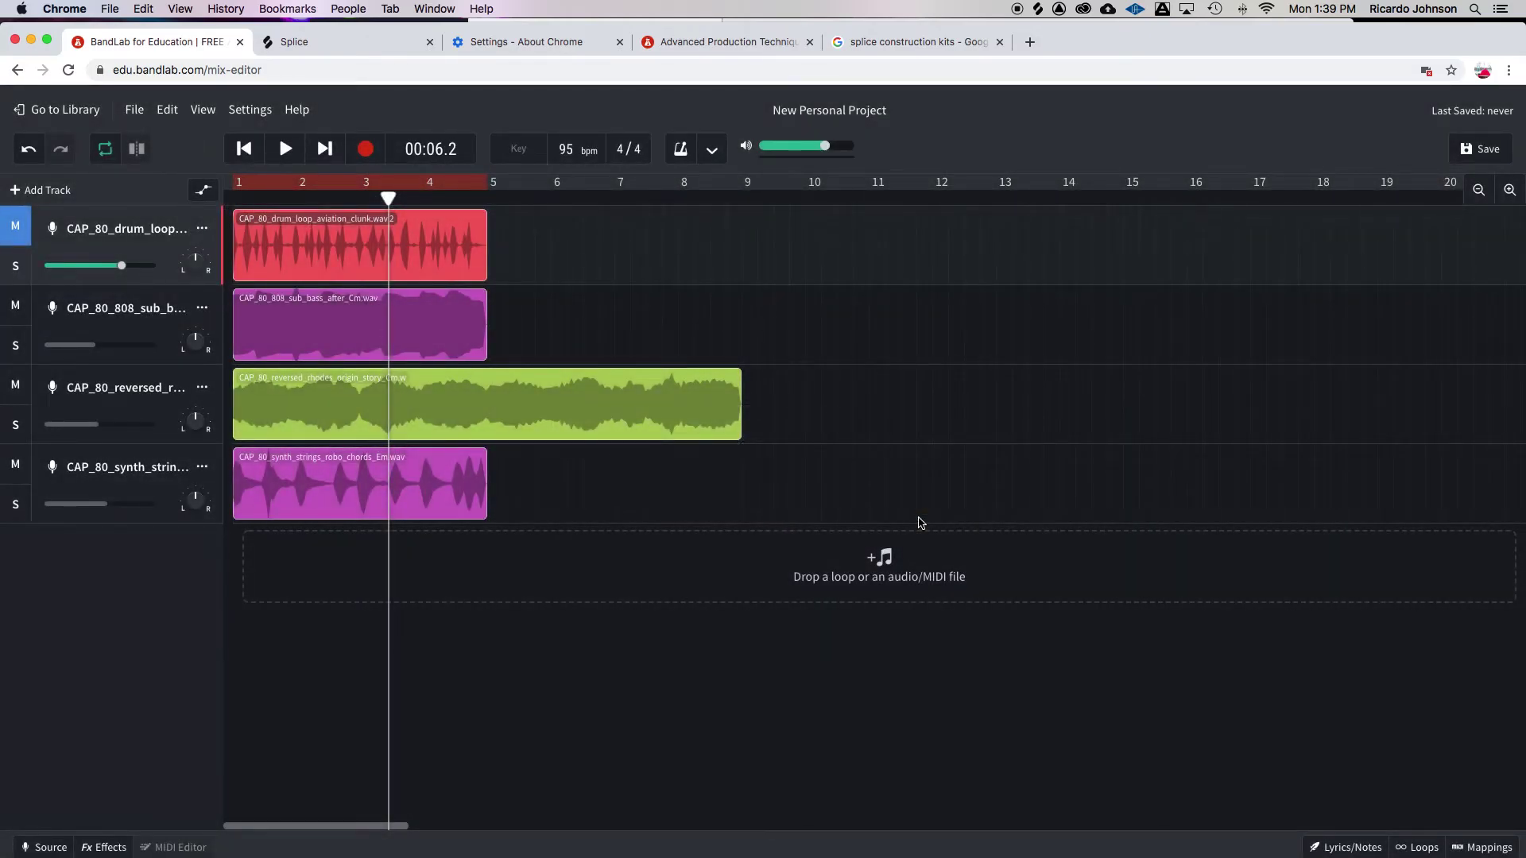
Play the project with the first drum track briefly unmuted, then stop and mute it again.
key(space)
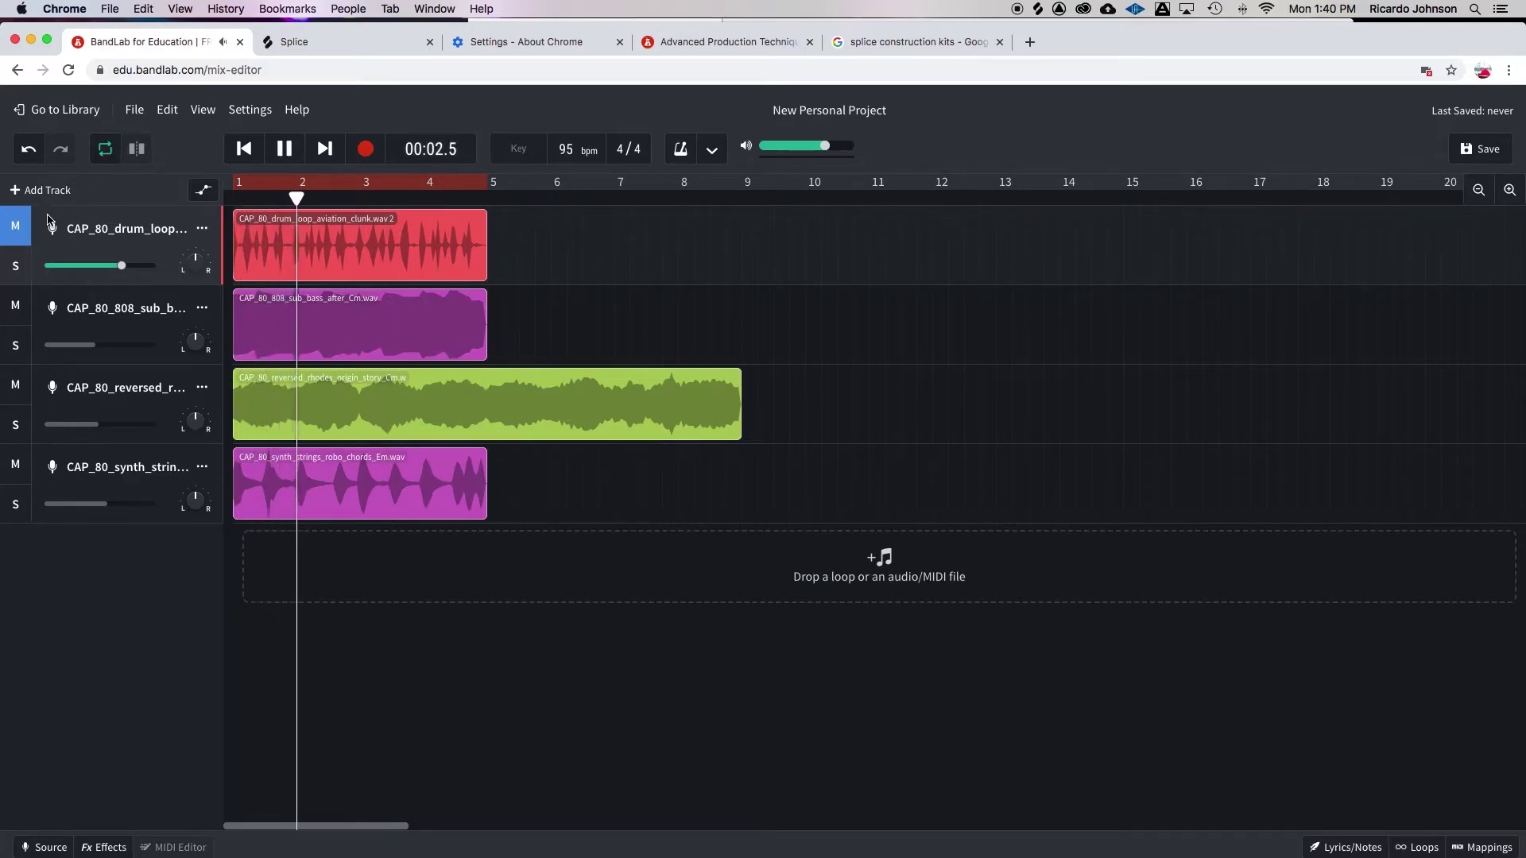
click(14, 228)
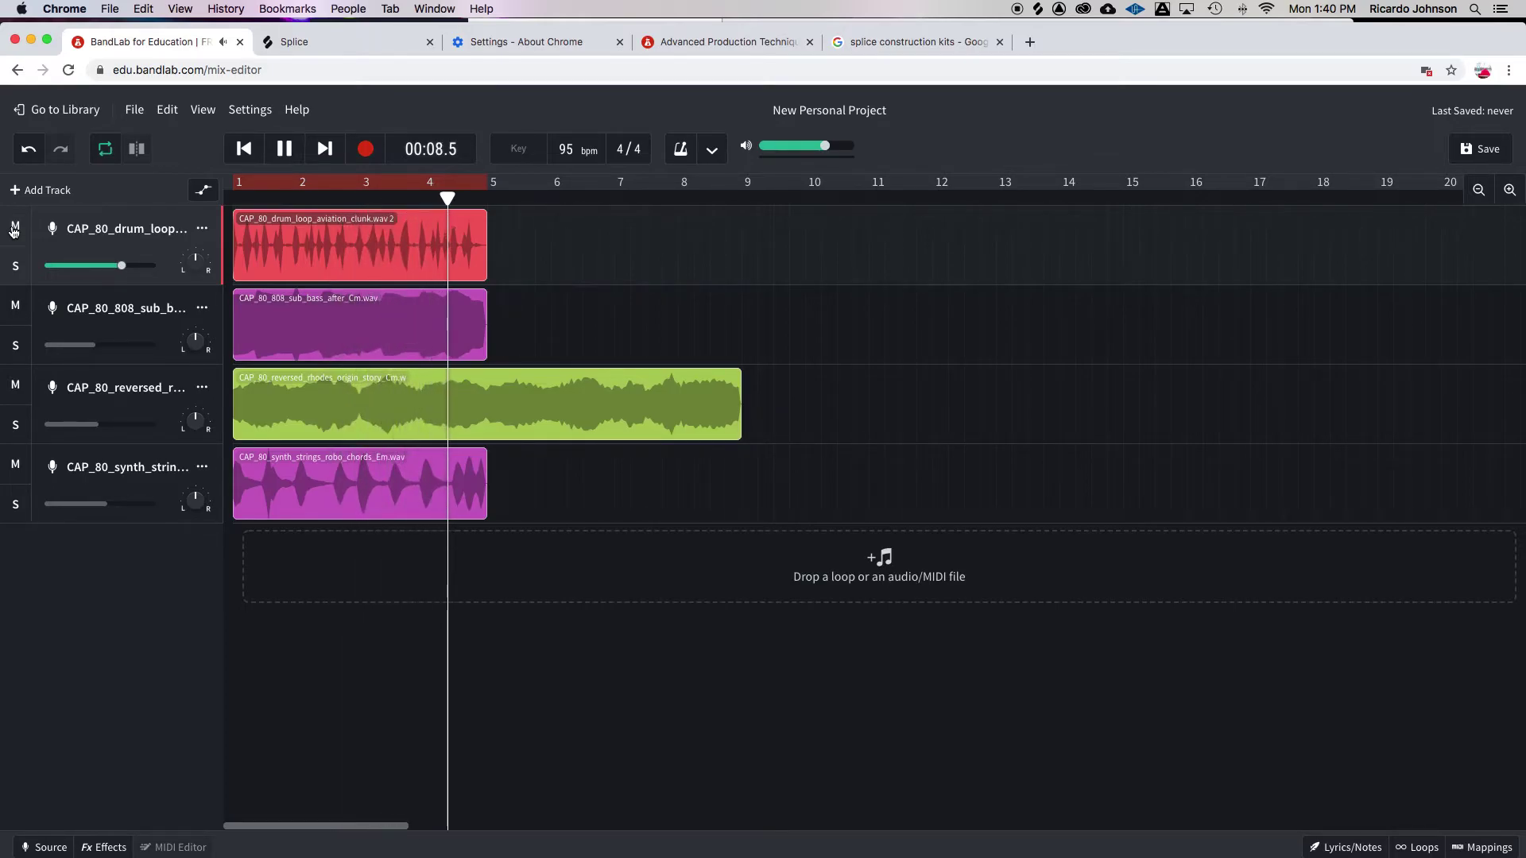
key(space)
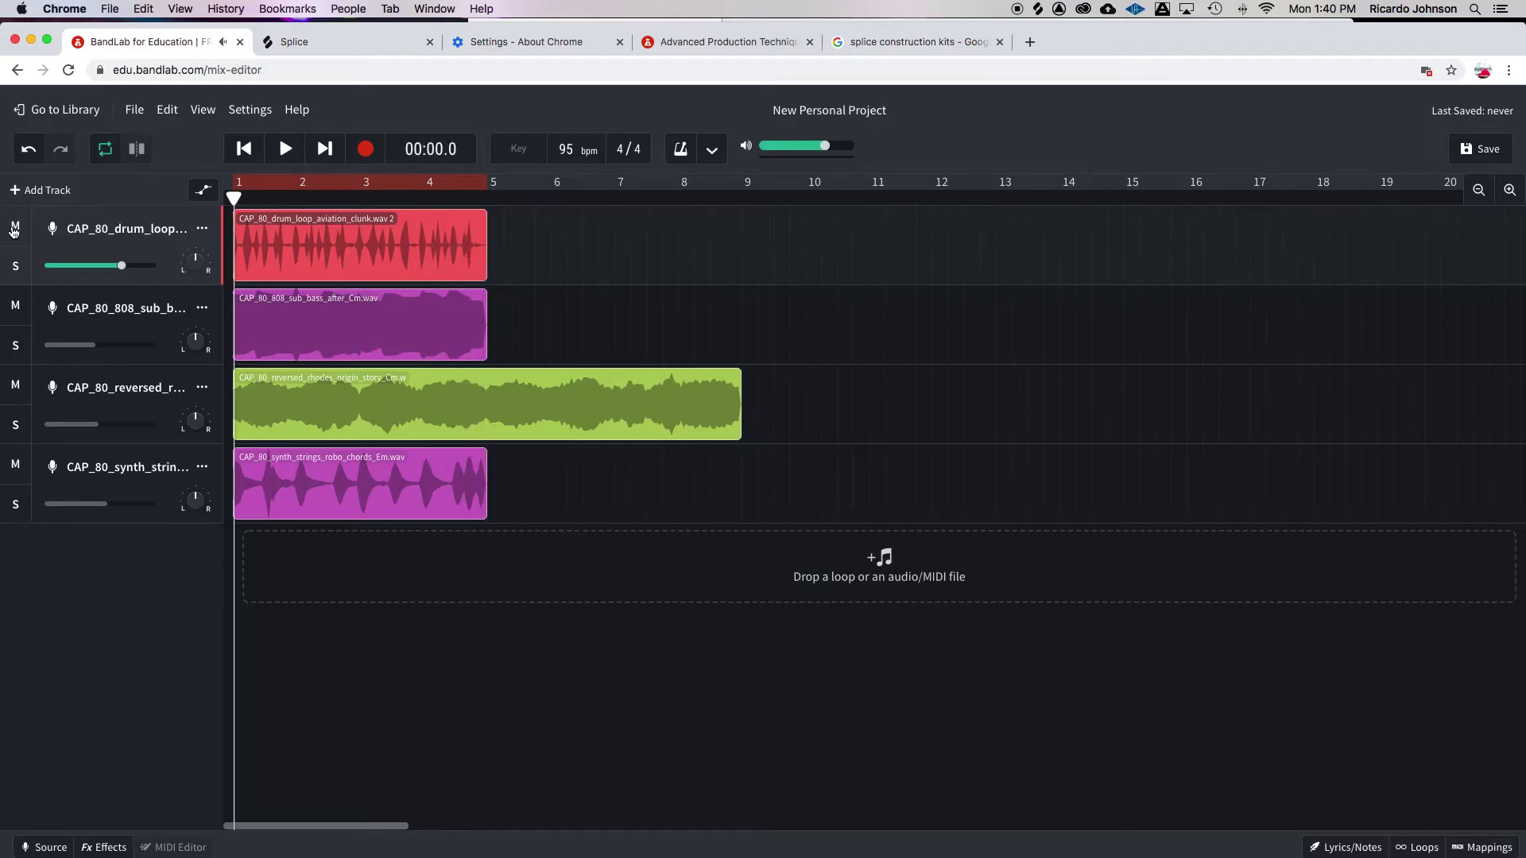
click(13, 230)
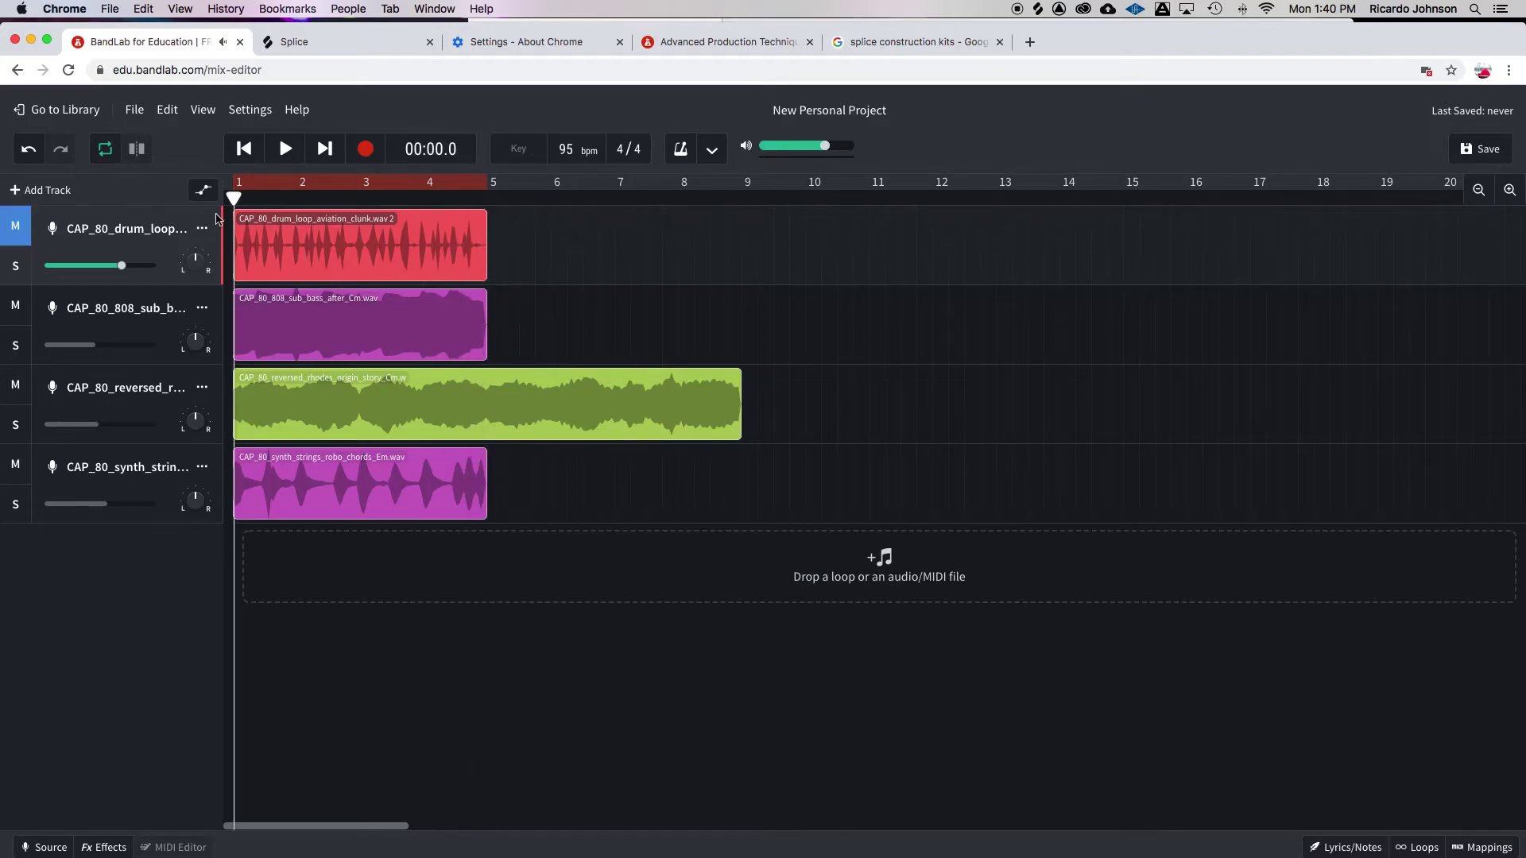
Import CAP_95_drum_loop_dirty_chucks.wav as a new track at 95 BPM.
click(708, 596)
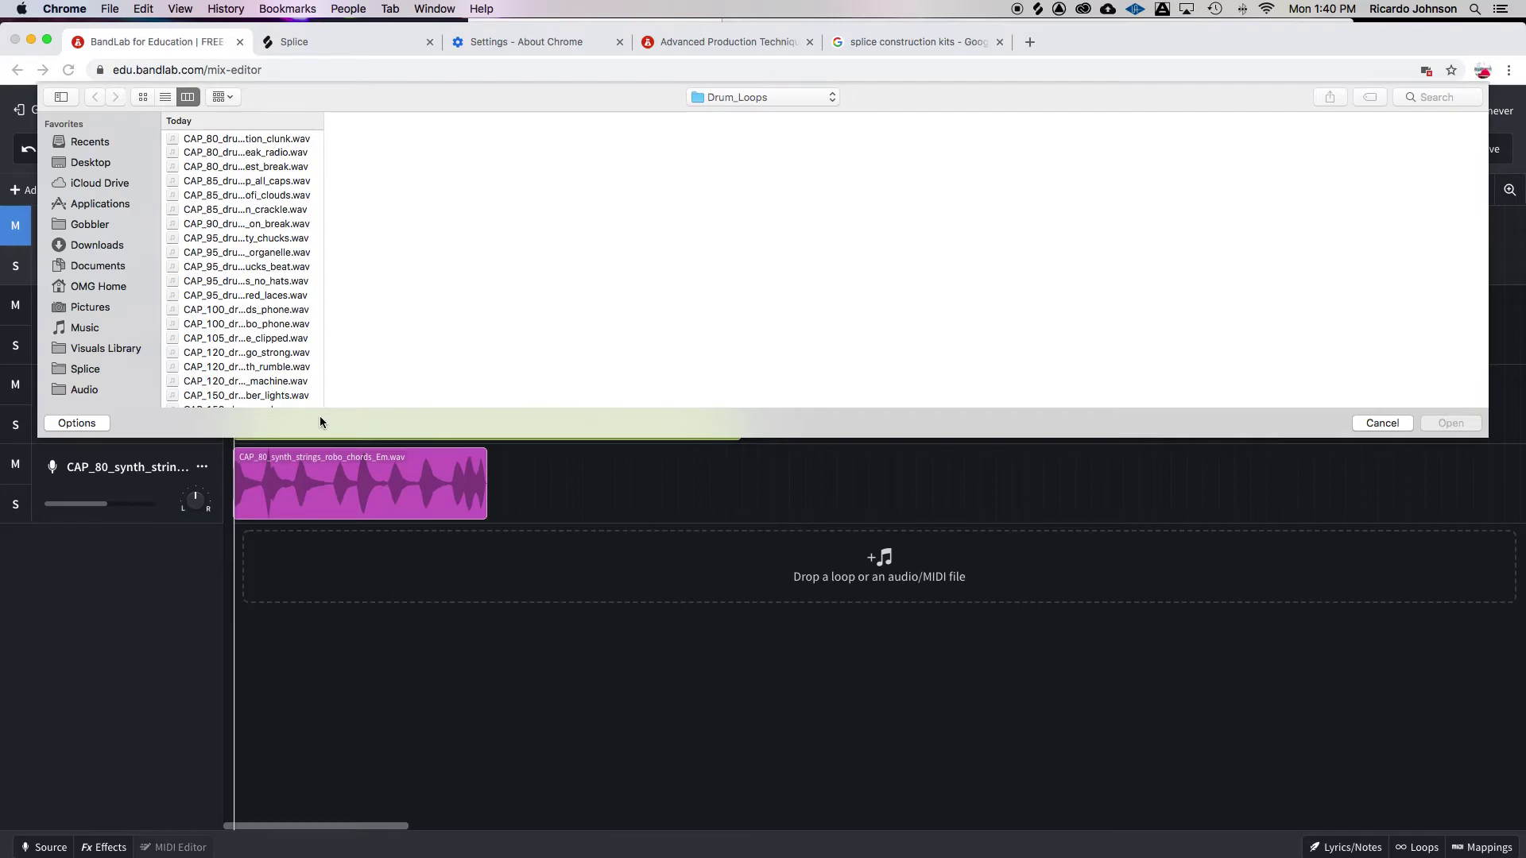
drag(325, 404, 440, 399)
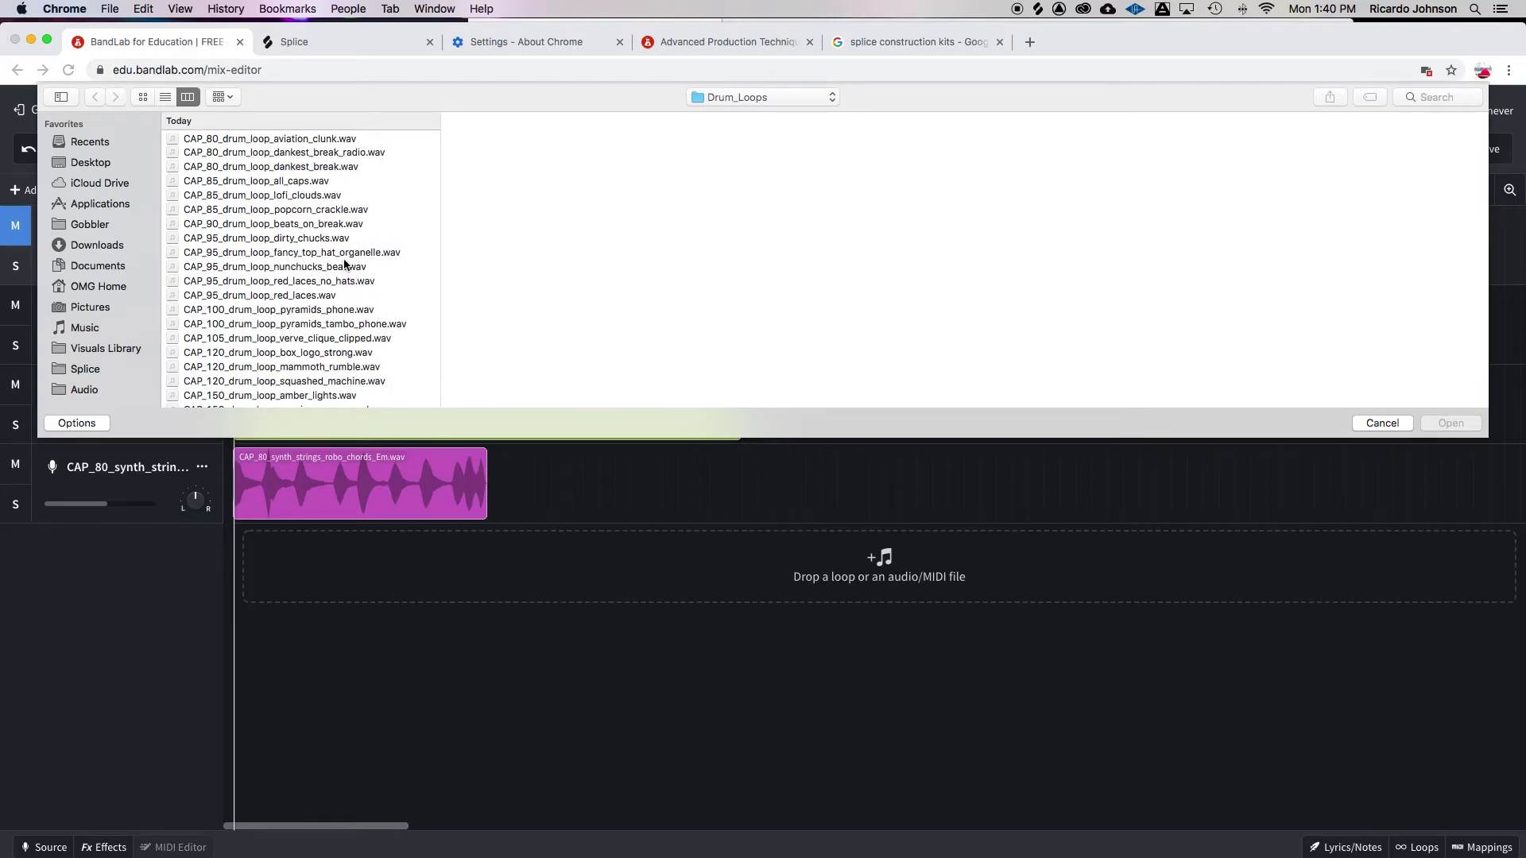
click(309, 240)
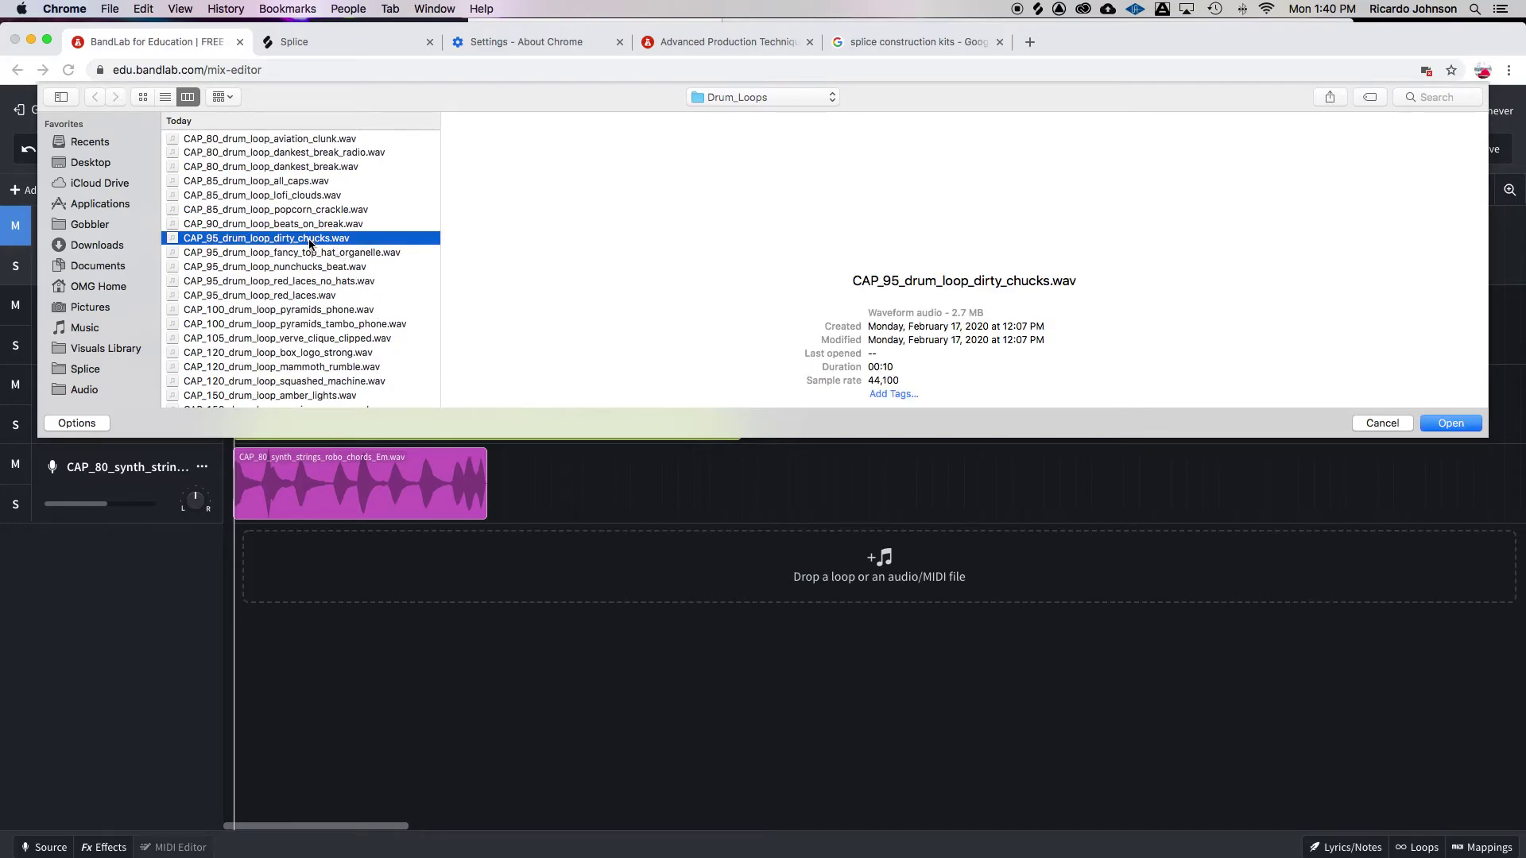
key(Return)
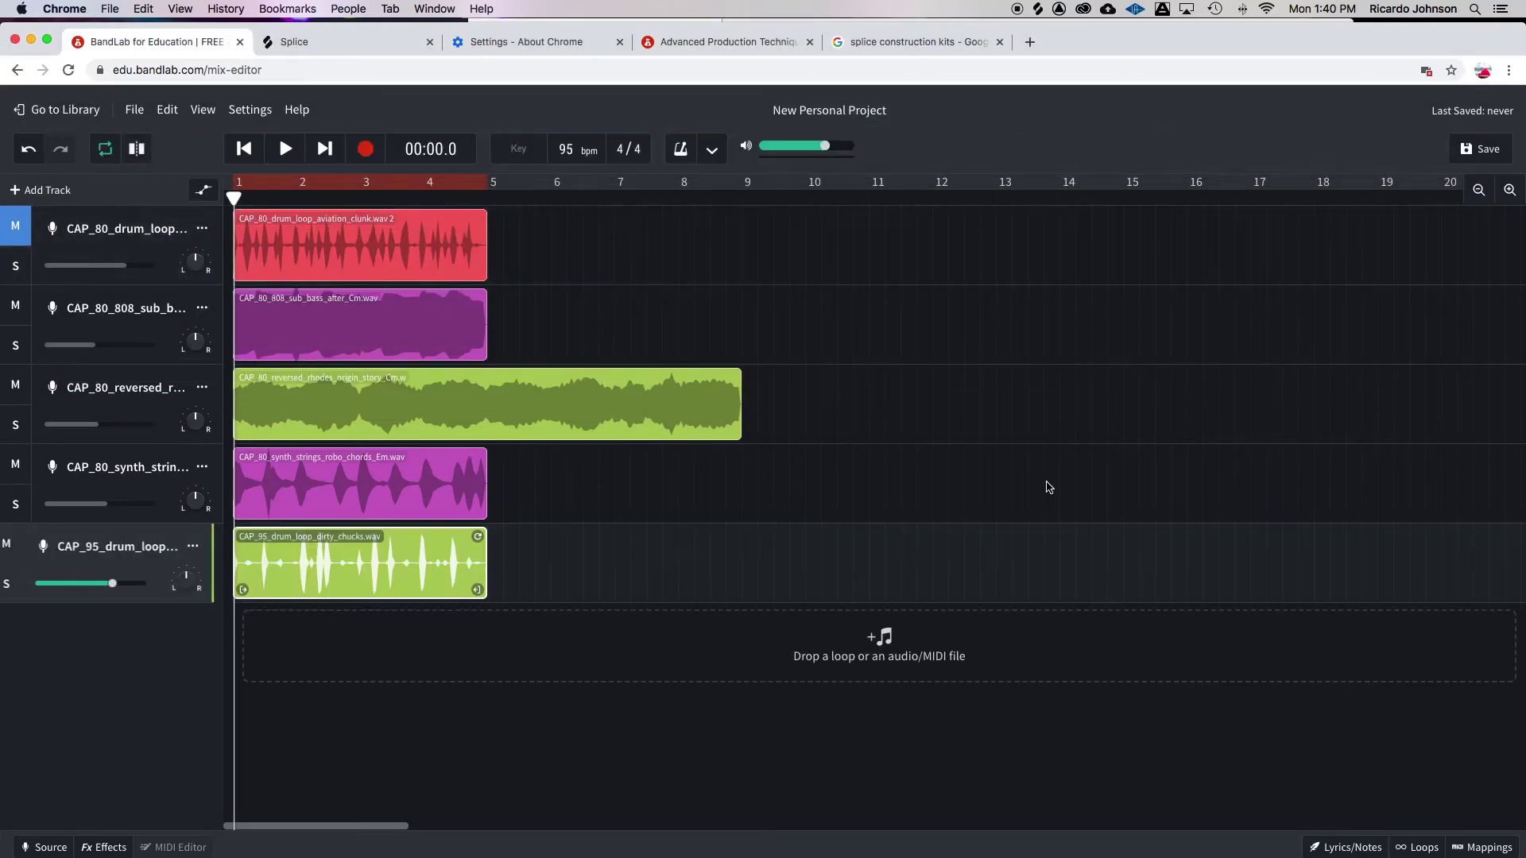
Play the project, mute the CAP_80_synth_strings track, and stop playback.
key(space)
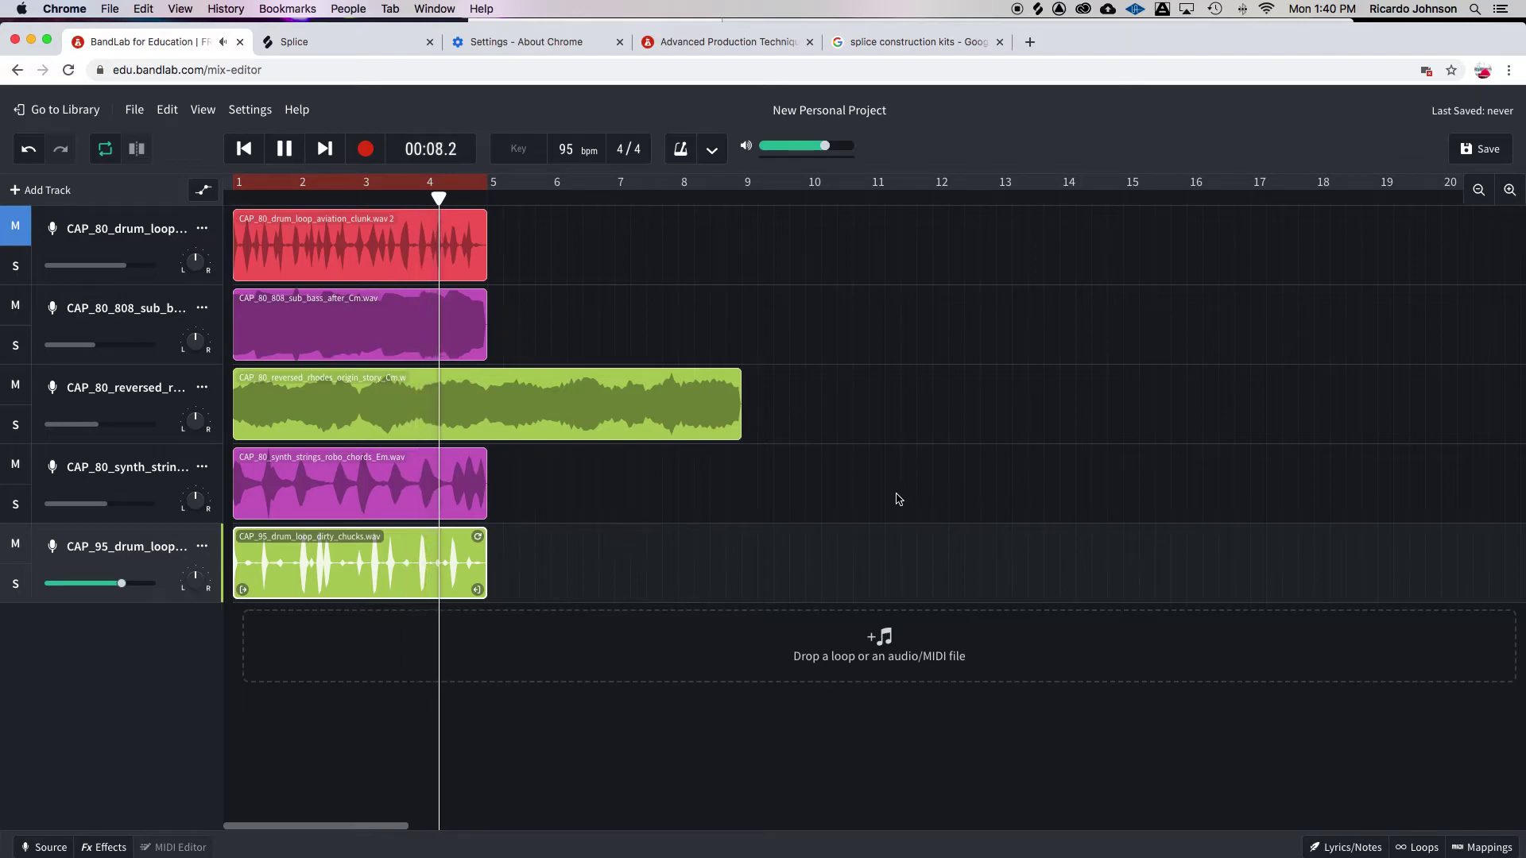
click(26, 472)
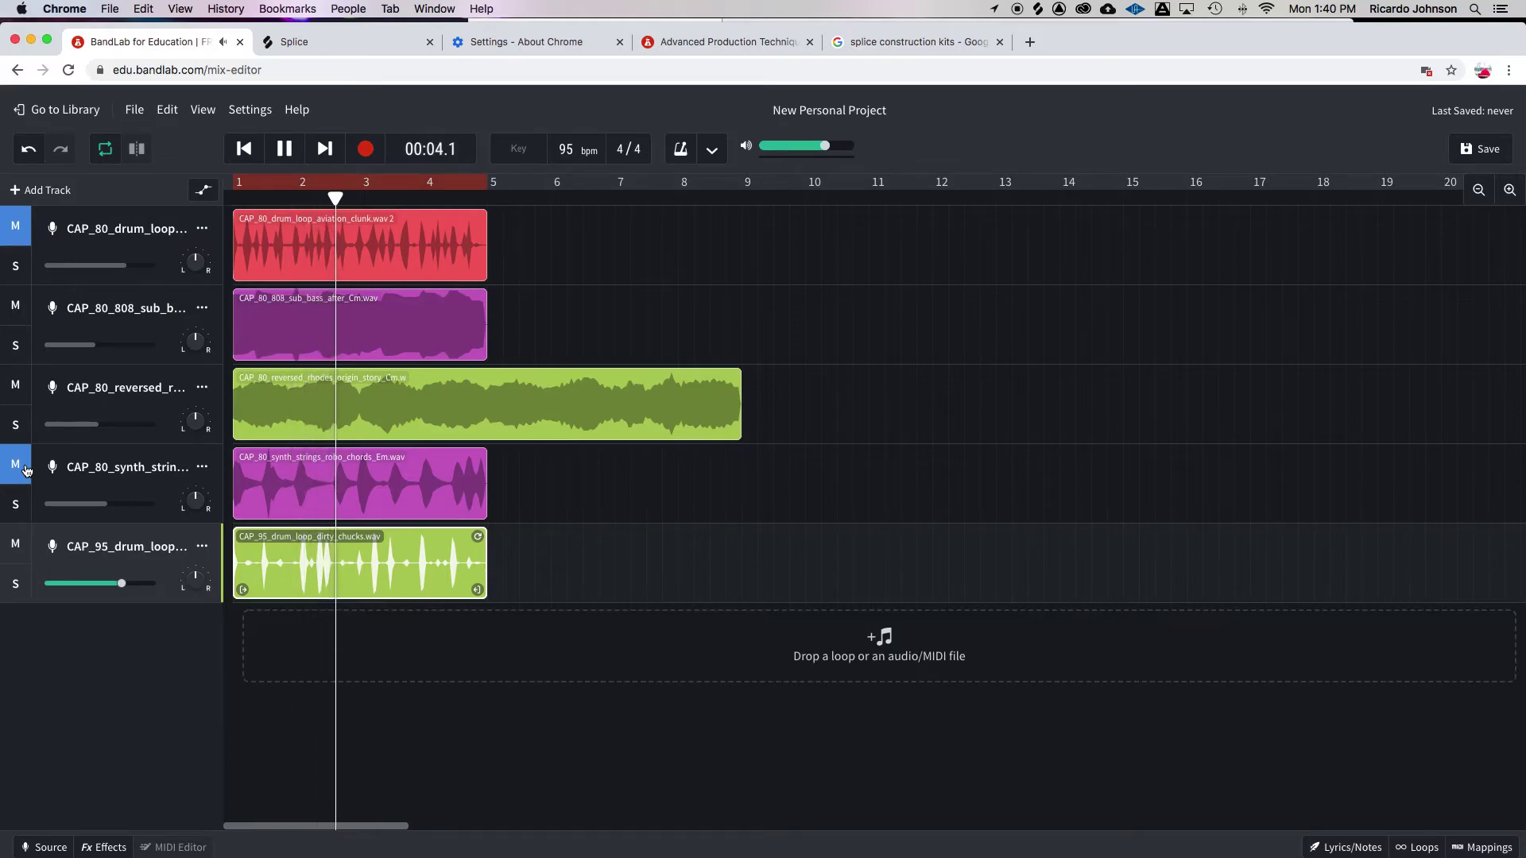
key(space)
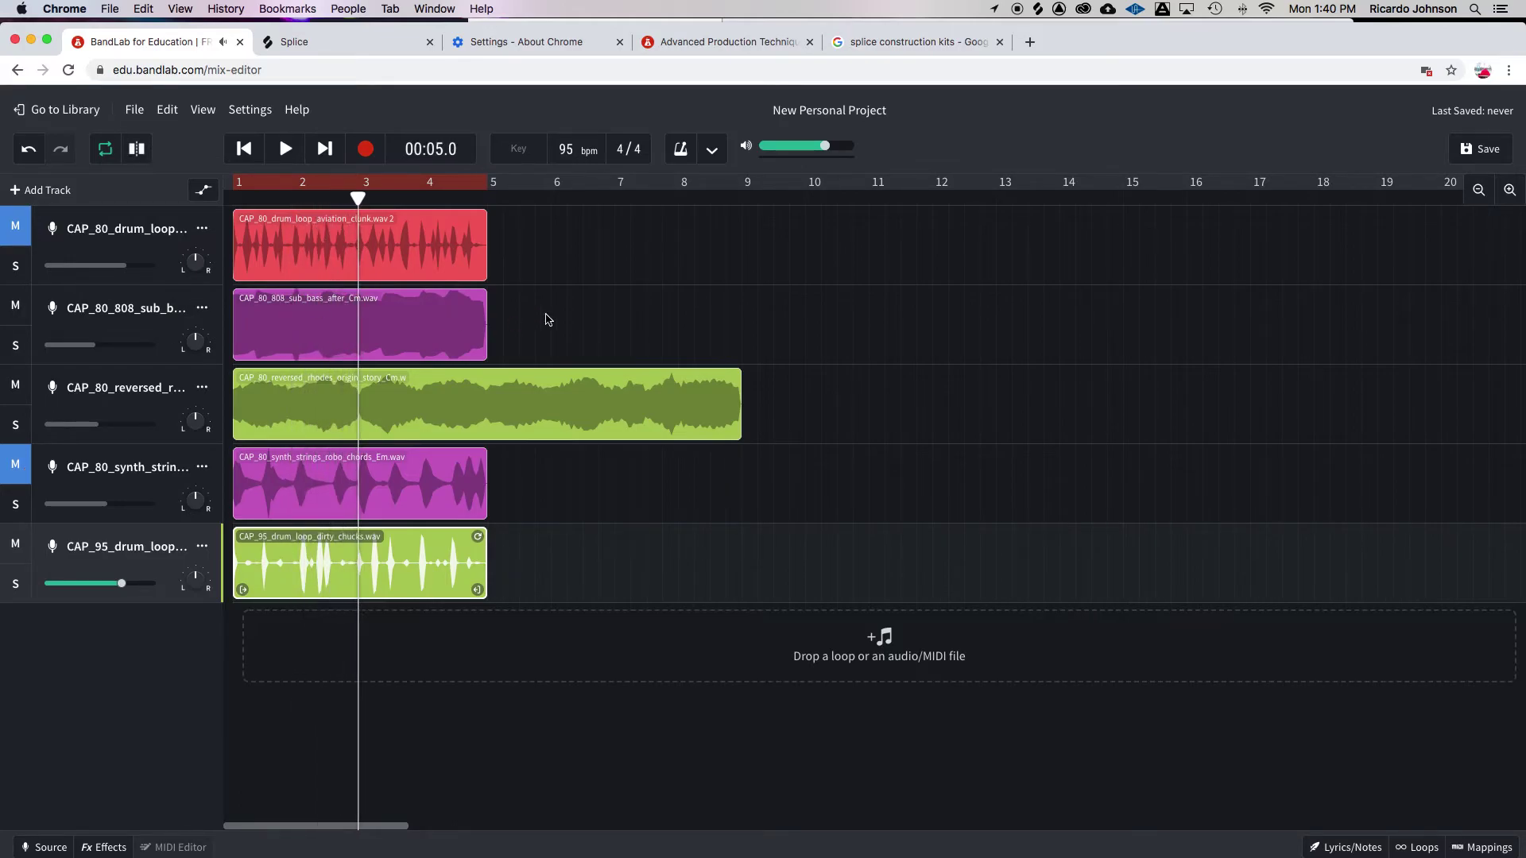
Set the tempo to 80 BPM, stretch the loops to match, and audition it briefly.
click(567, 151)
text(80)
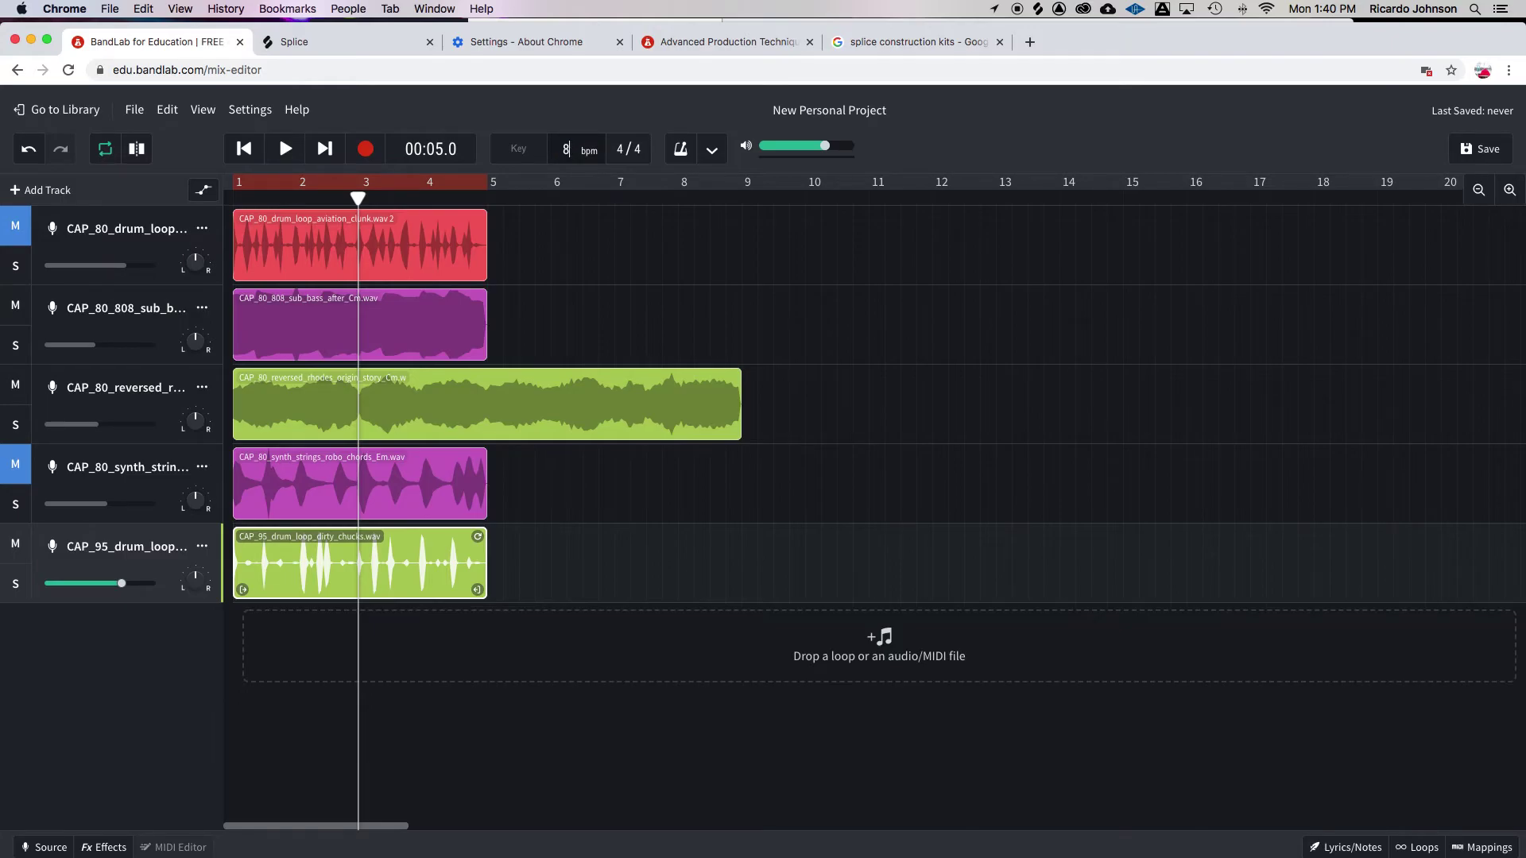
key(Return)
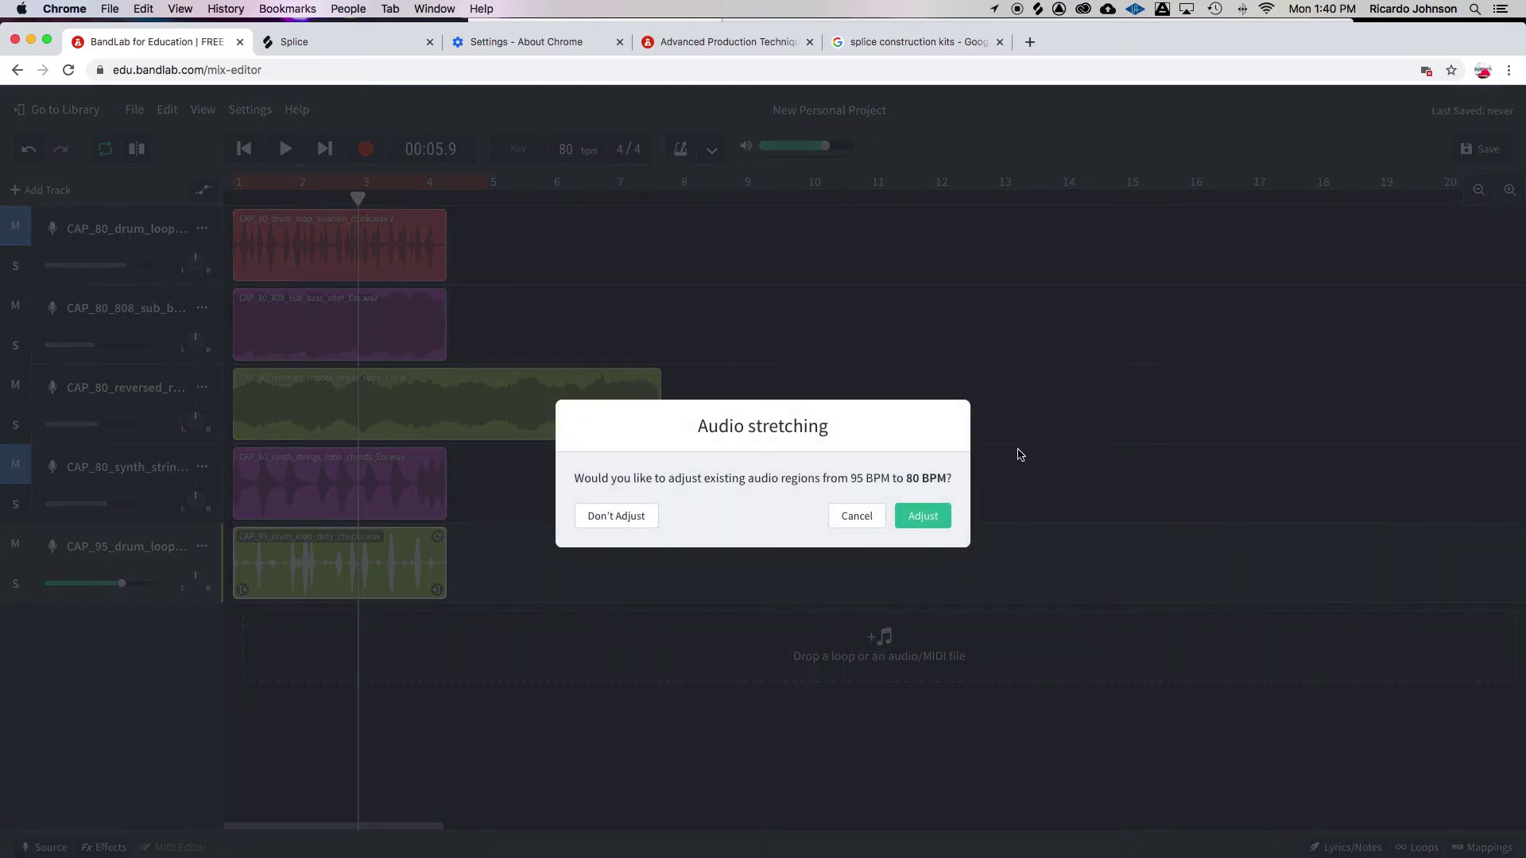
click(914, 516)
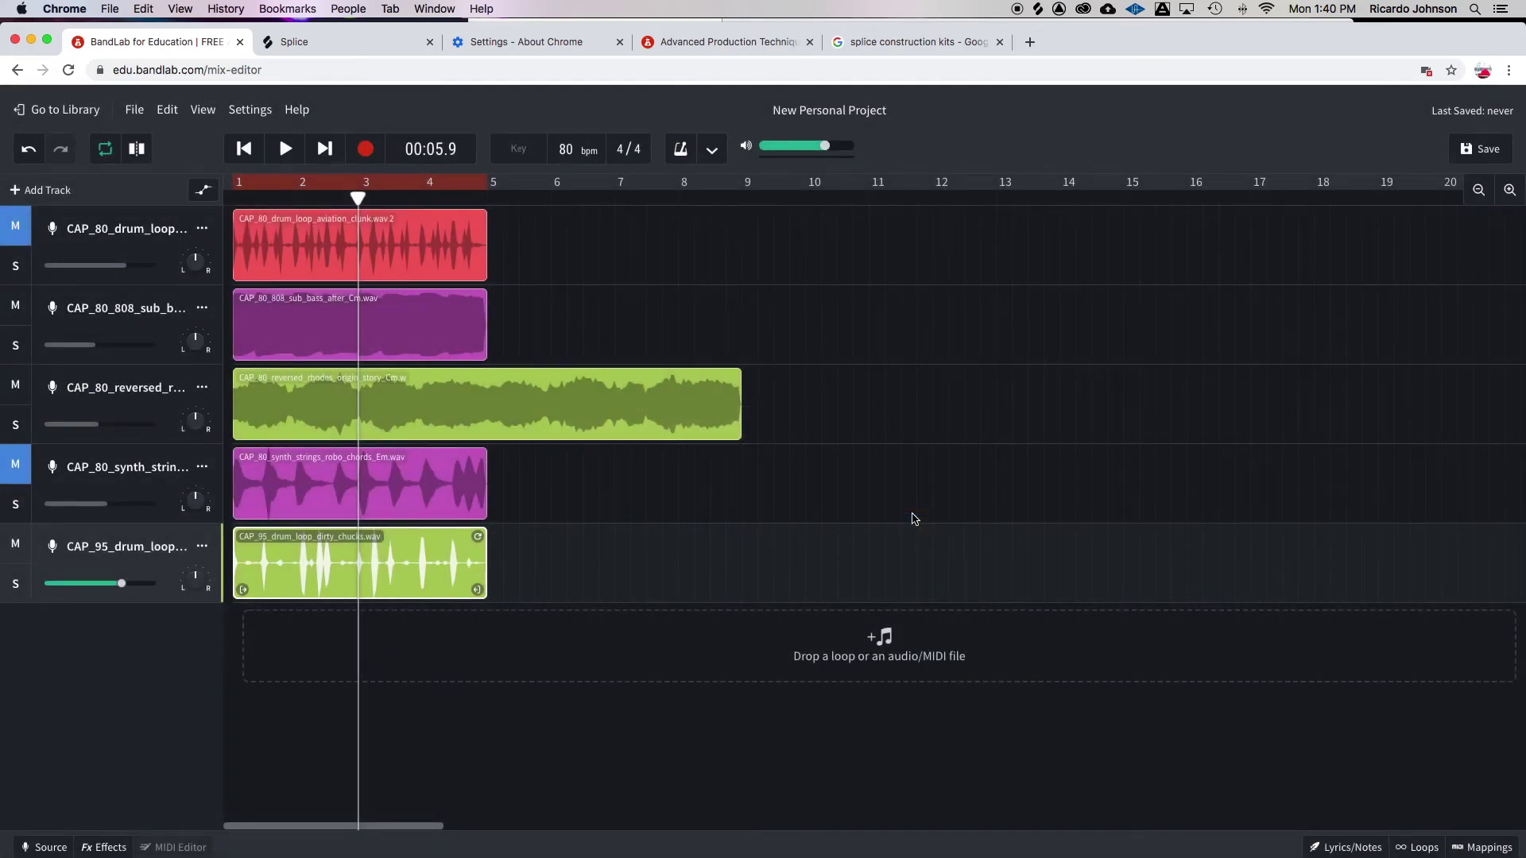
key(space)
key(space)
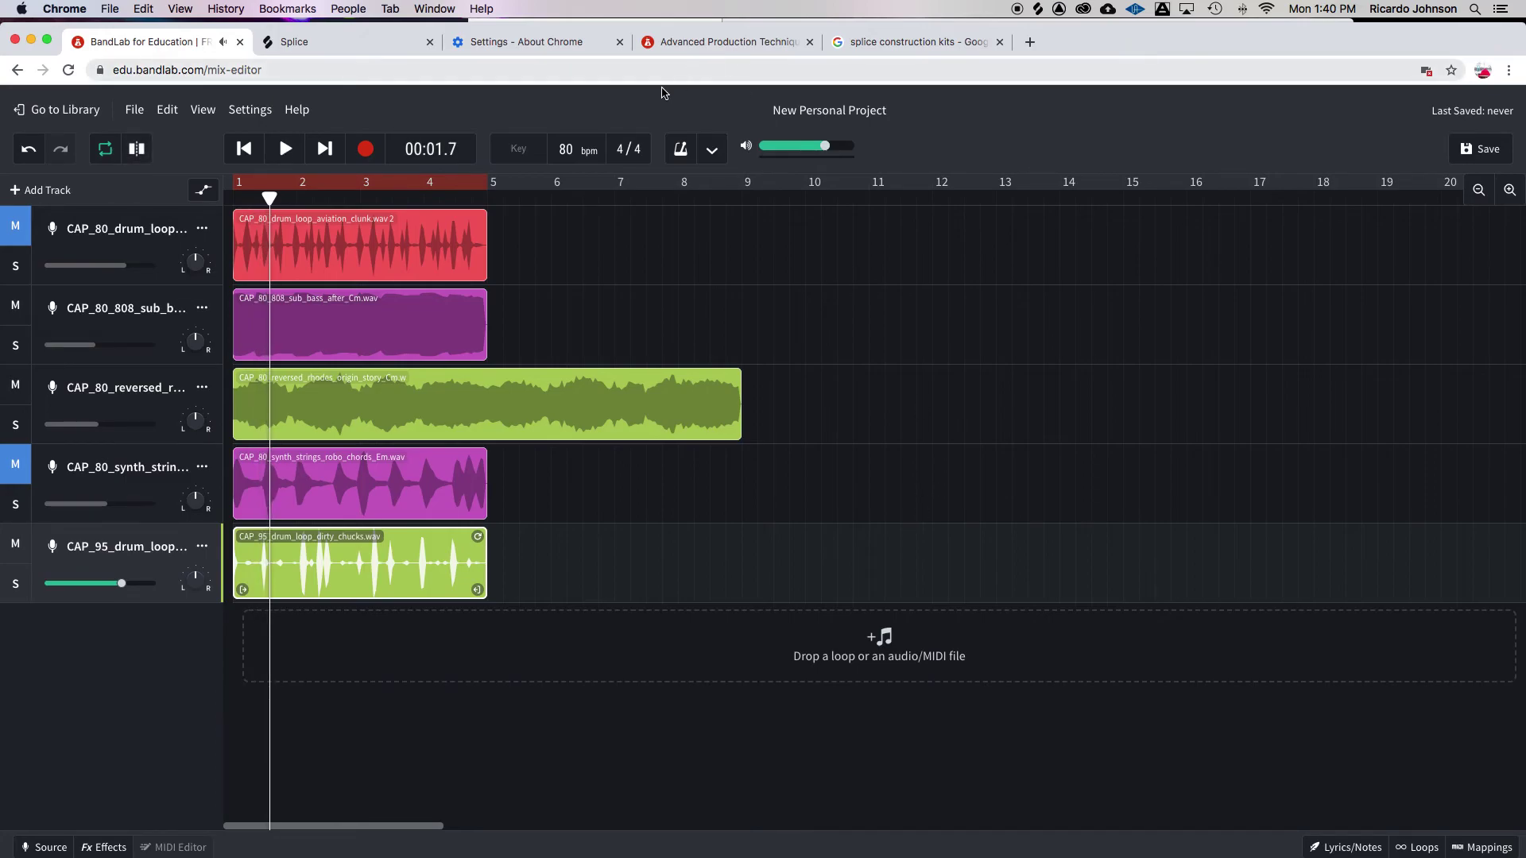
Raise the tempo to 120 BPM and stretch all loops to fit.
click(565, 147)
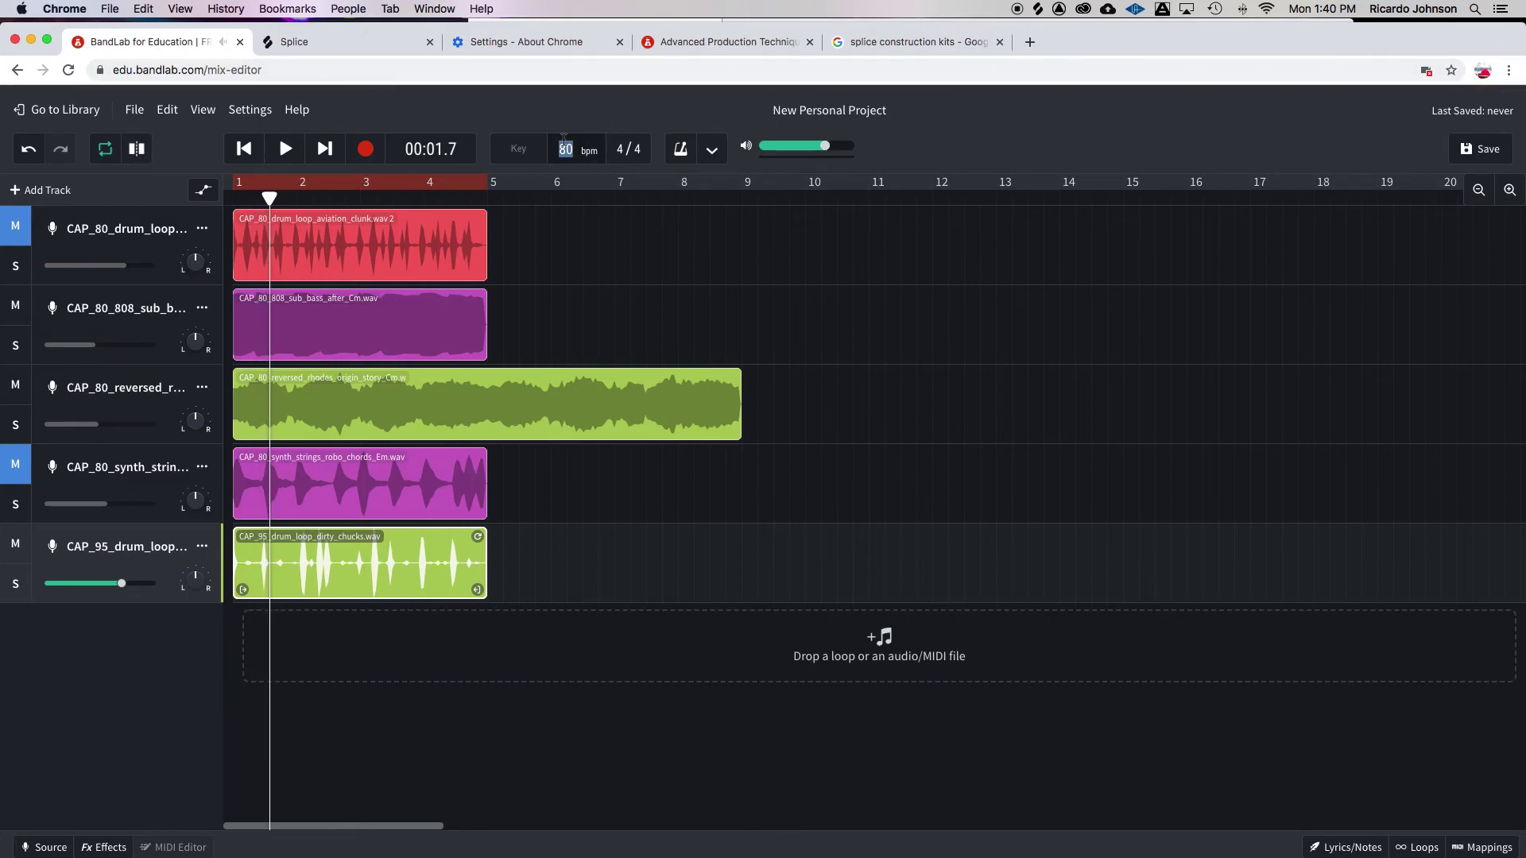
text(120)
key(Return)
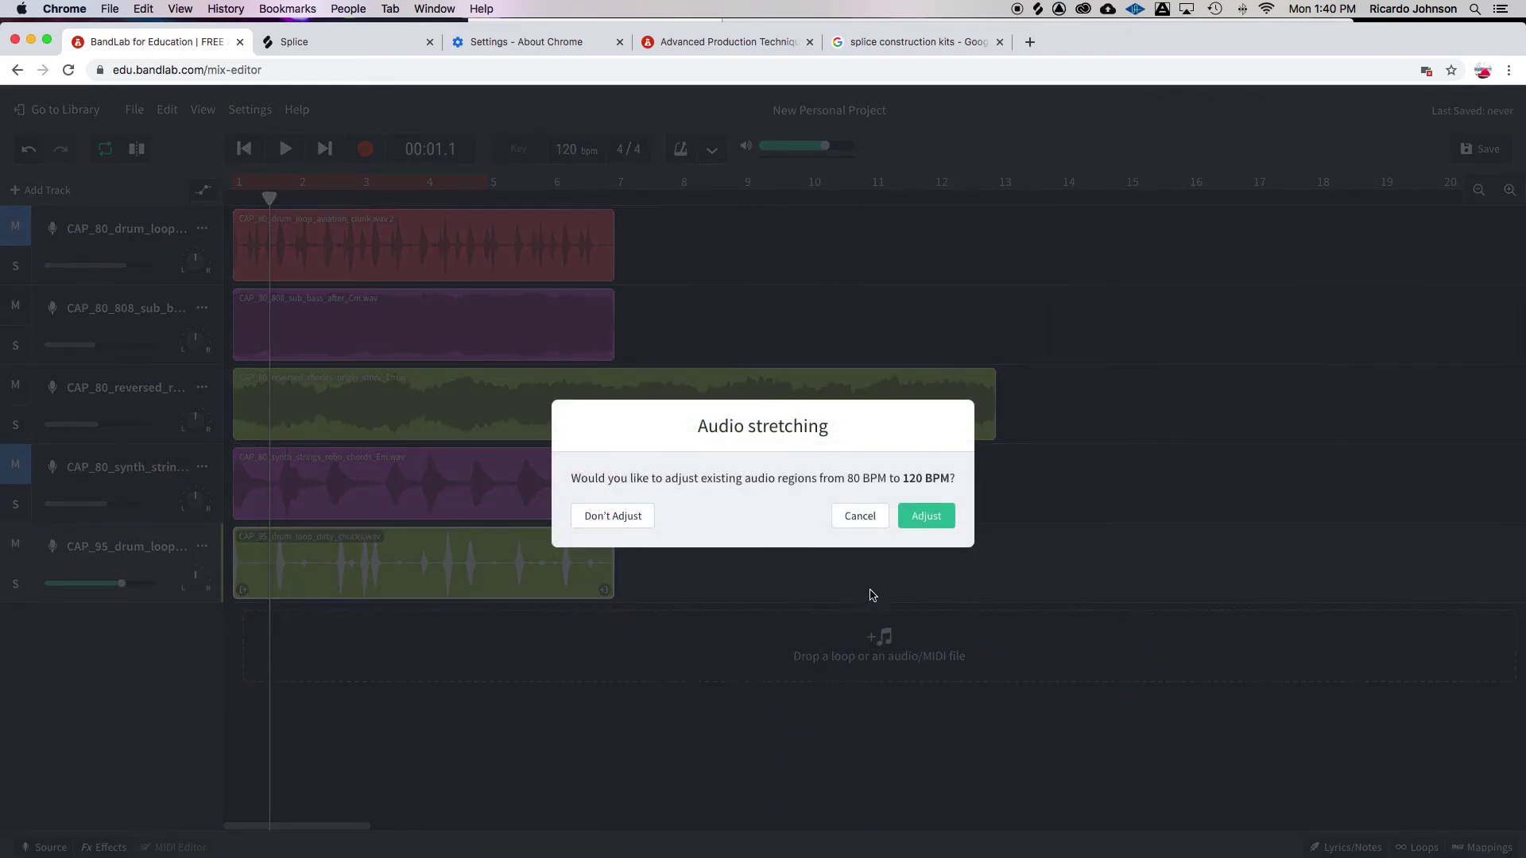
click(927, 517)
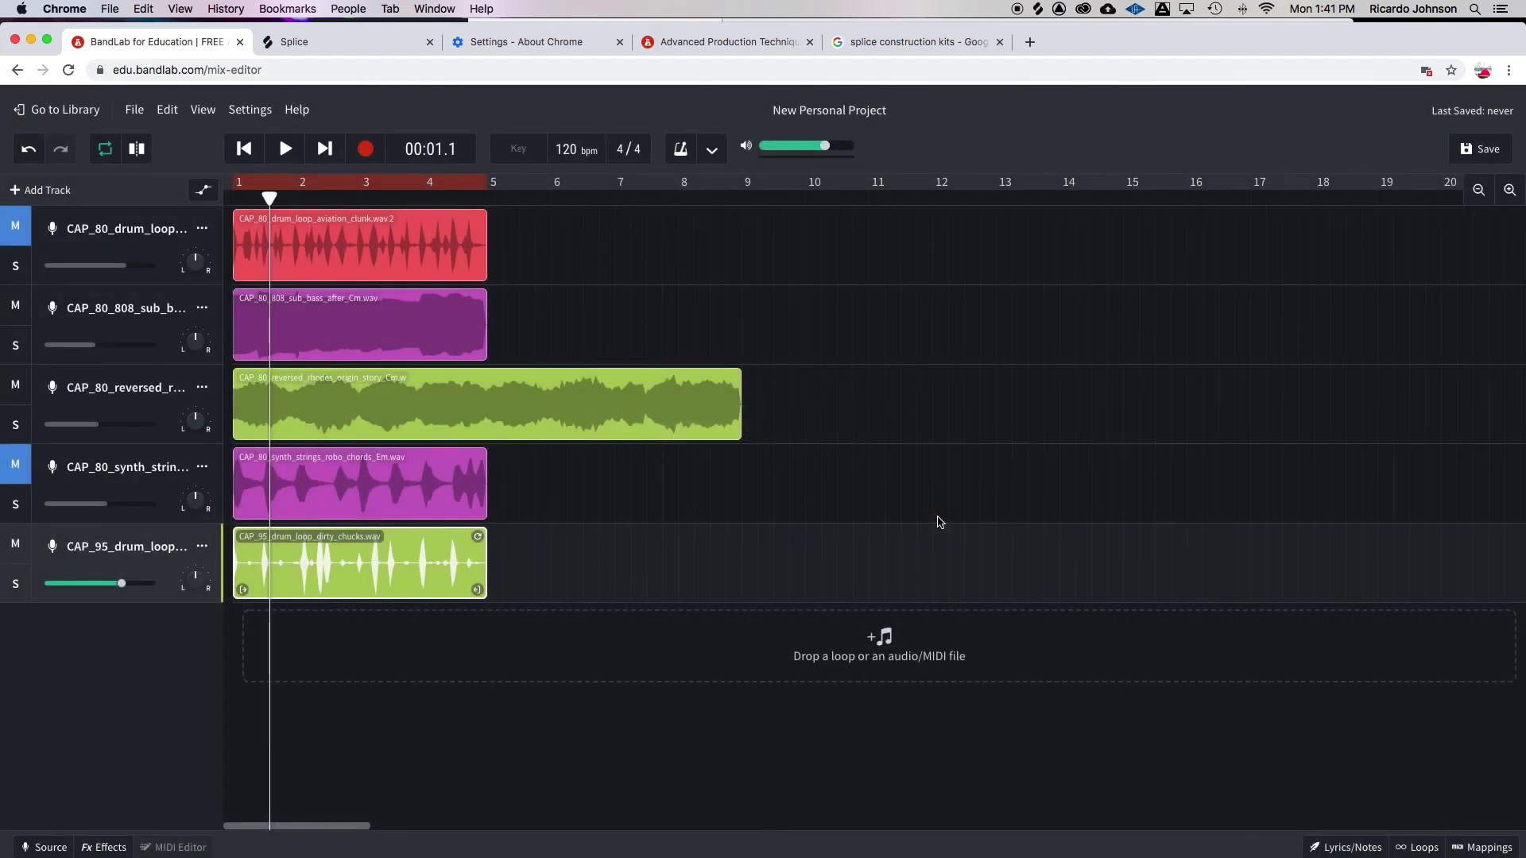
key(space)
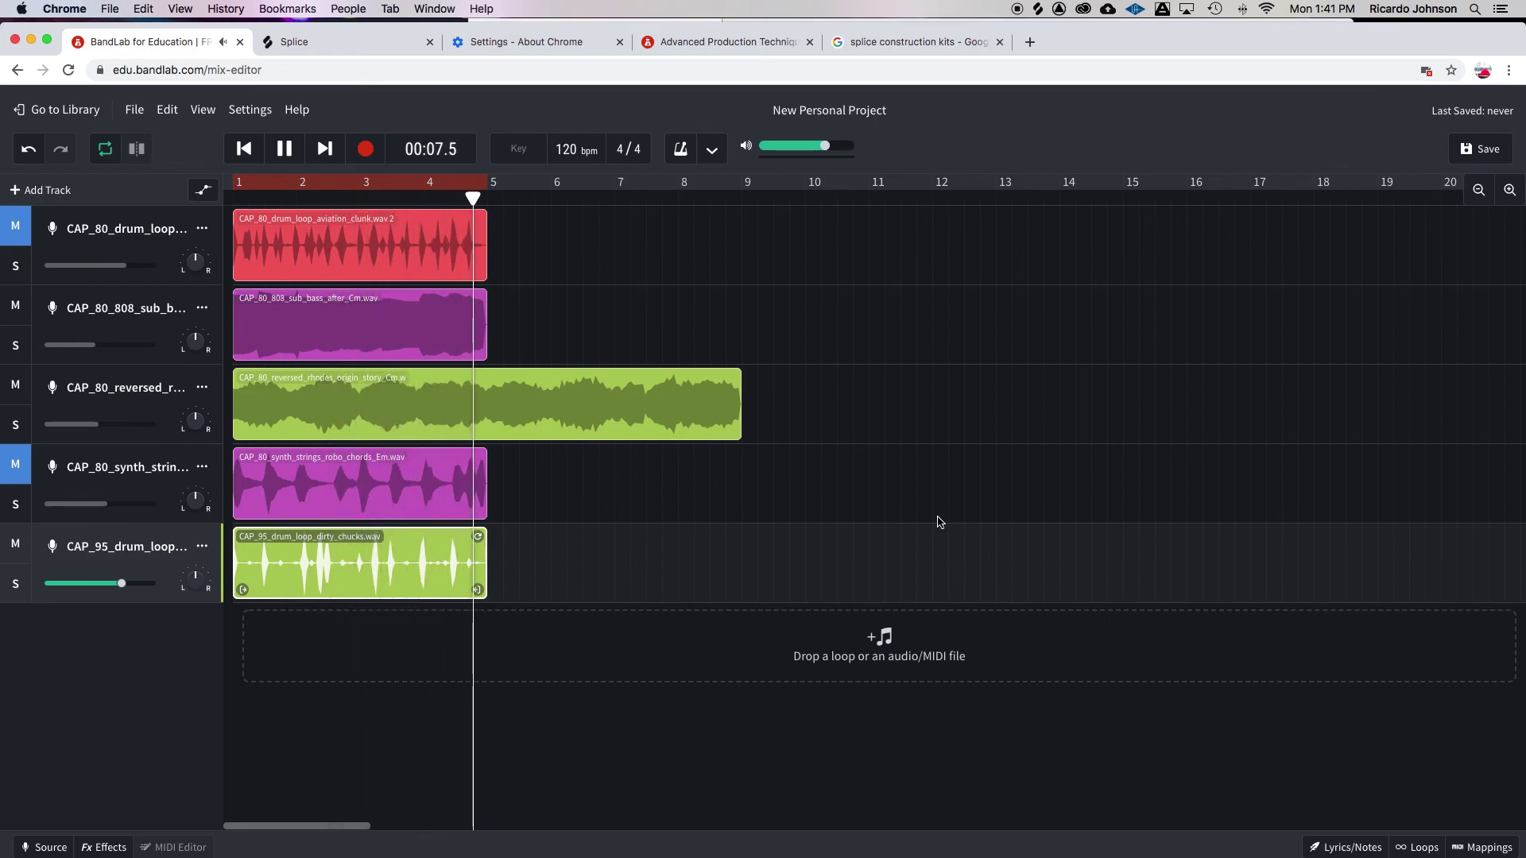
key(space)
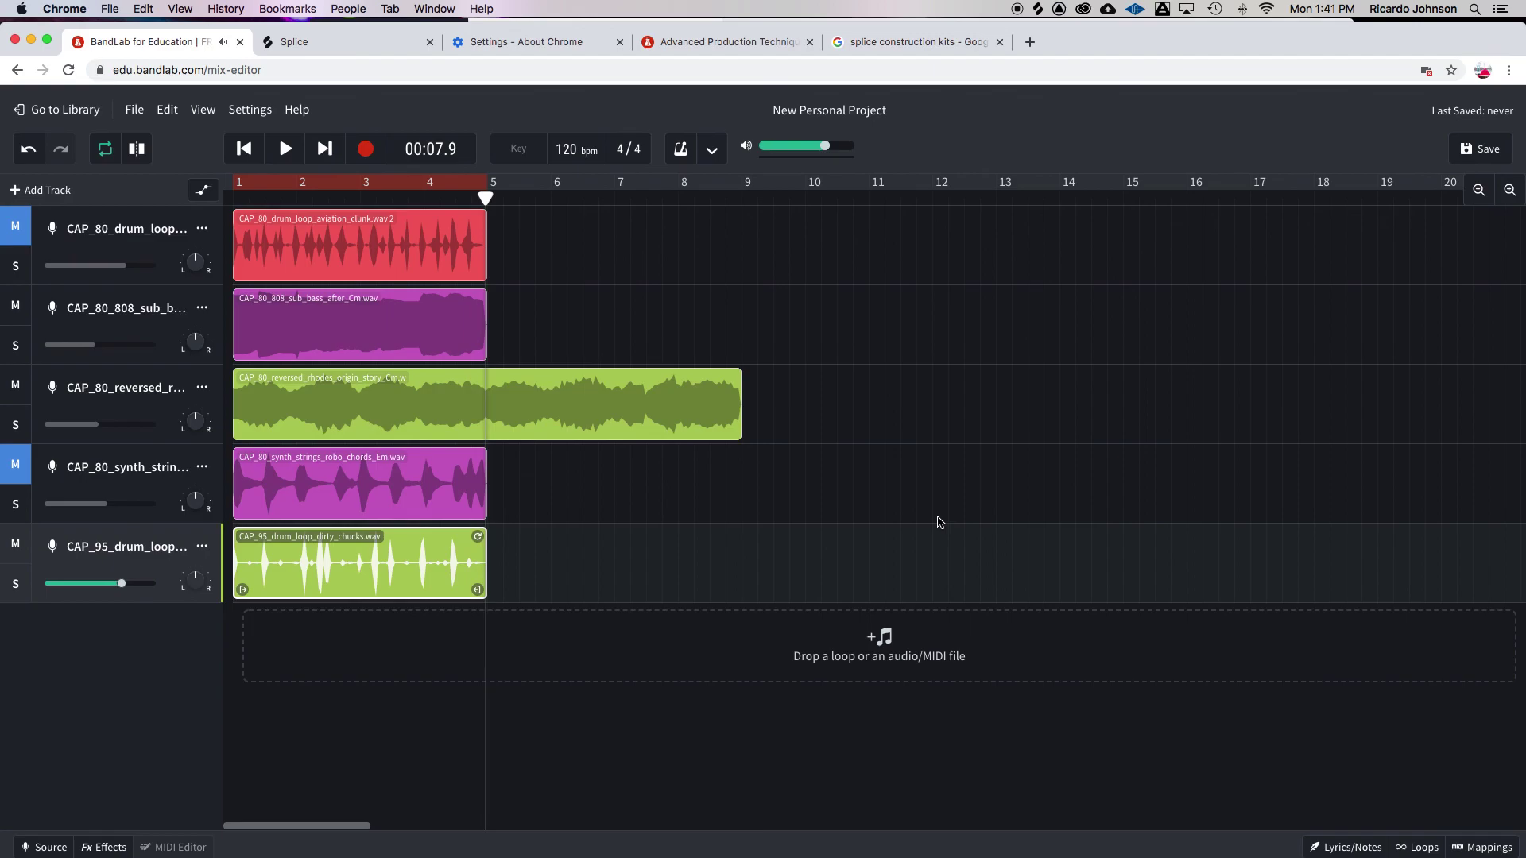